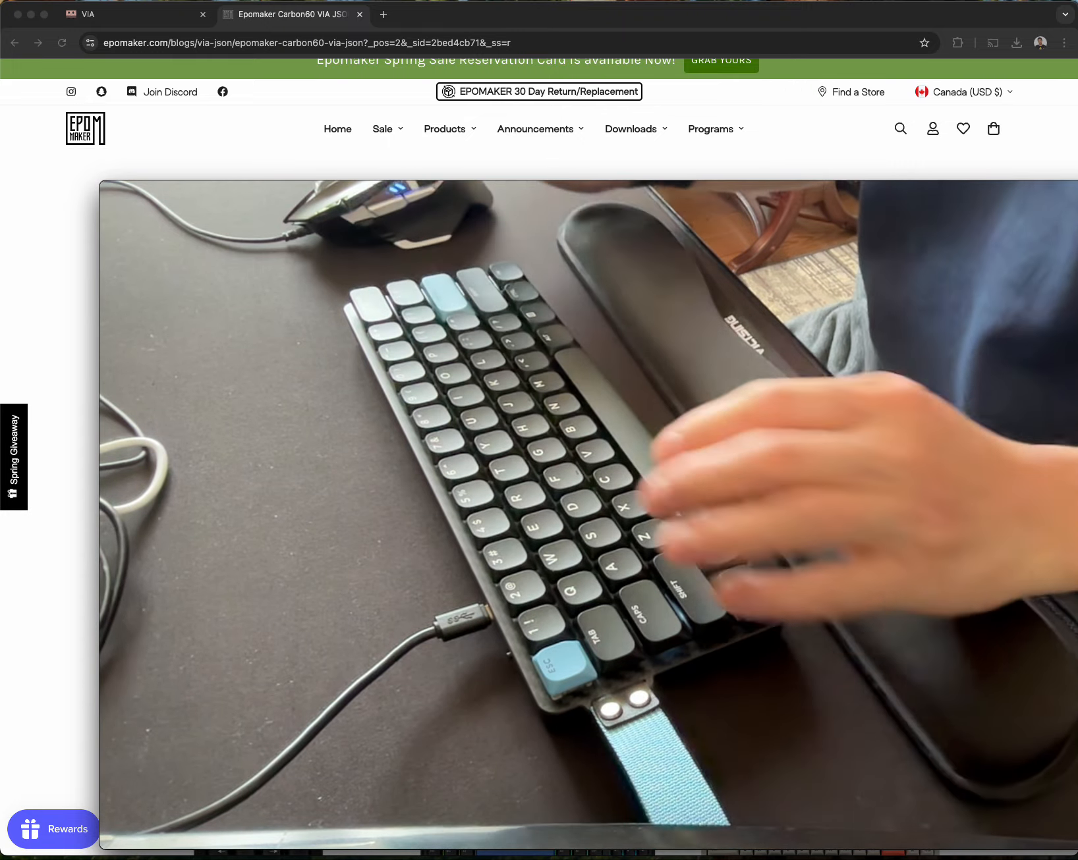
# Shrink the Movie Recording window to uncover the page, and save Epomaker_Carbon60_via_json.zip into the Carbon60 folder.
pyautogui.moveTo(517, 459)
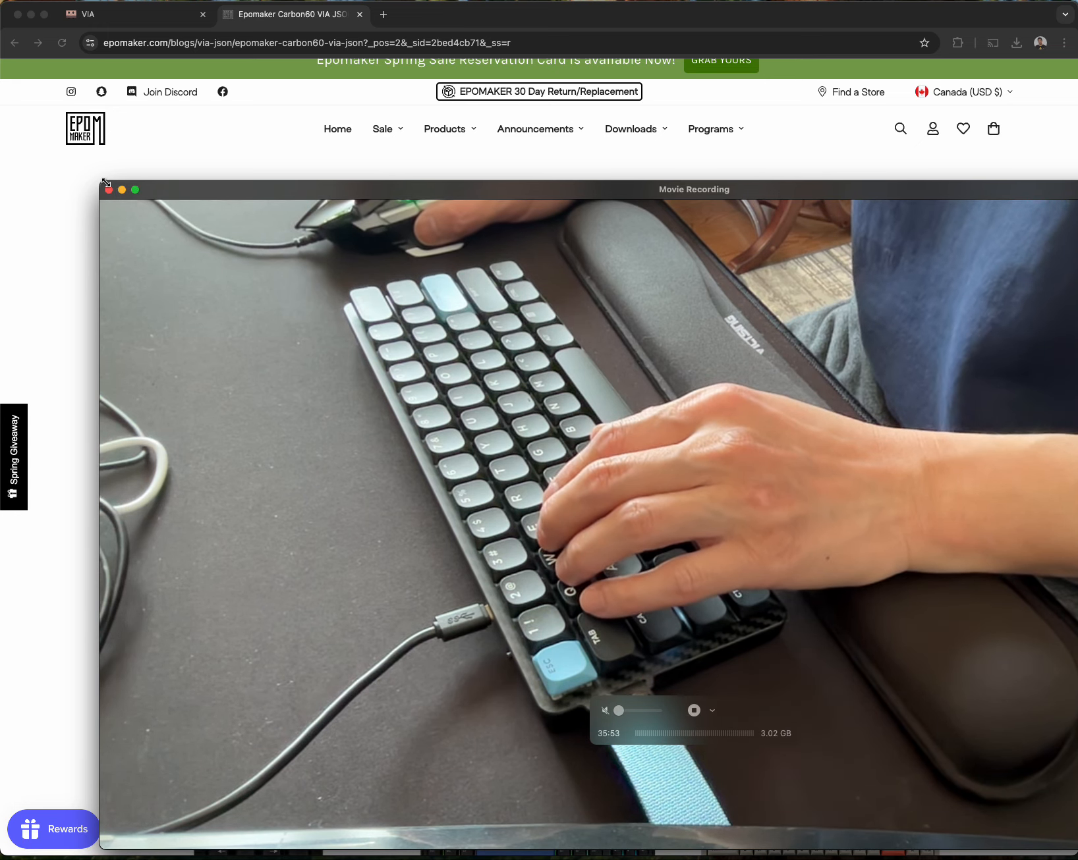
pyautogui.moveTo(100, 181); pyautogui.dragTo(619, 428)
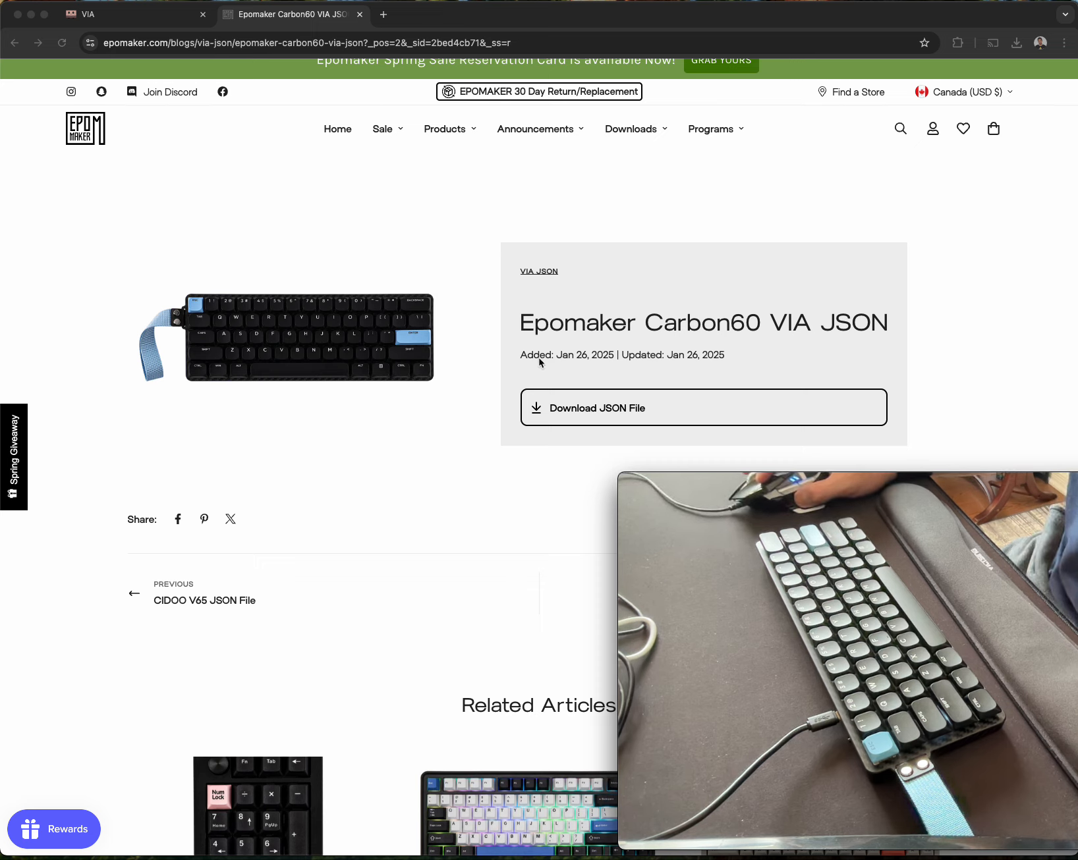
pyautogui.click(584, 407)
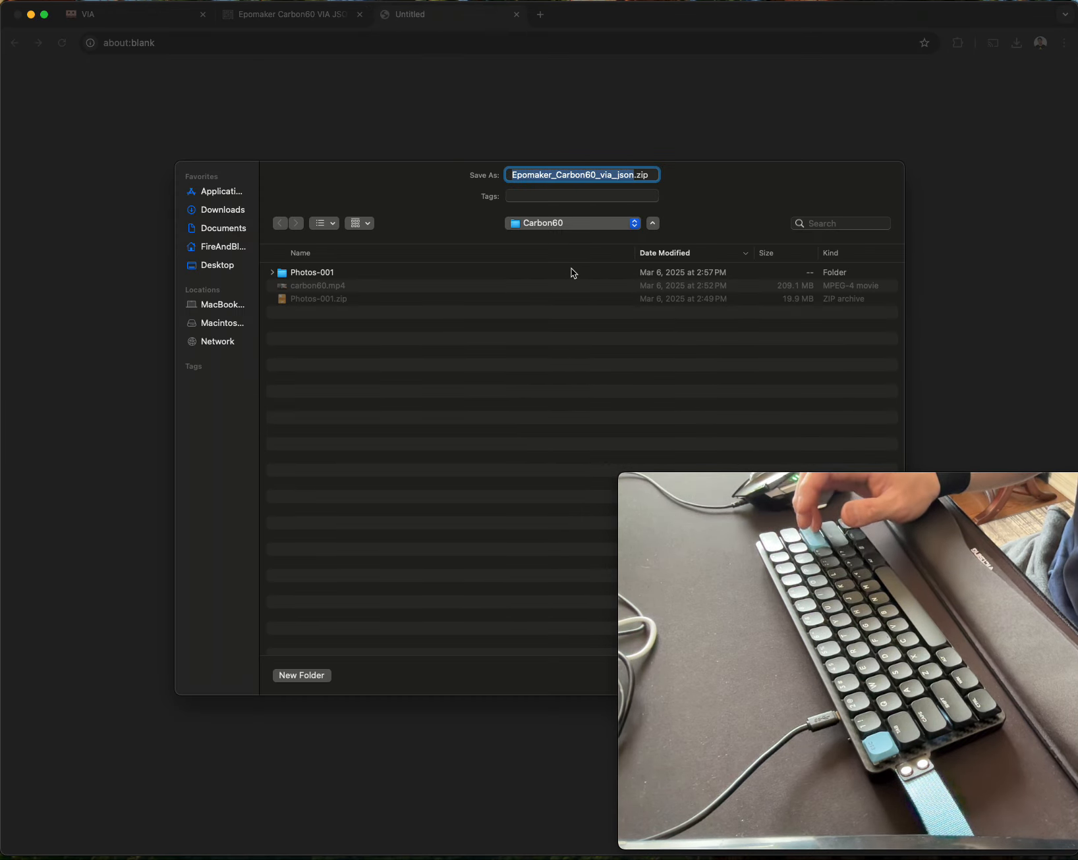
pyautogui.press('Return')
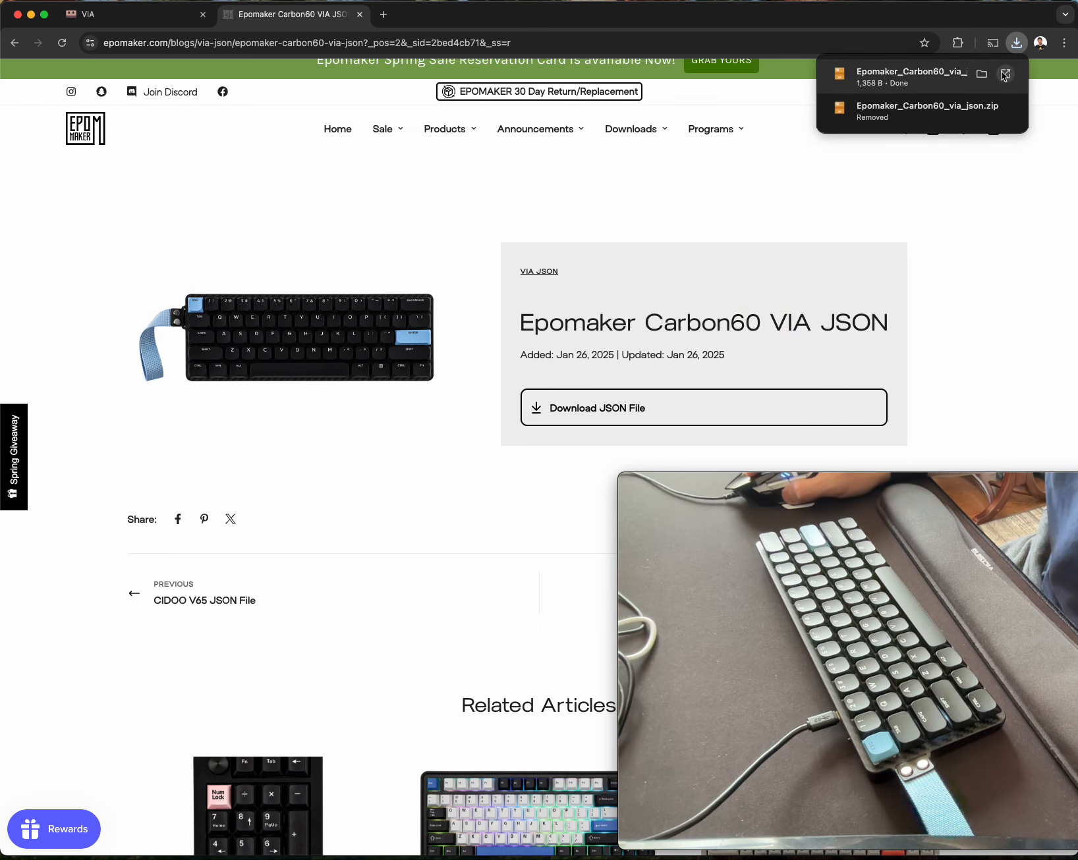
# Show the downloaded Epomaker_Carbon60_via_json.zip in its Finder folder and extract the JSON file from it.
pyautogui.click(981, 74)
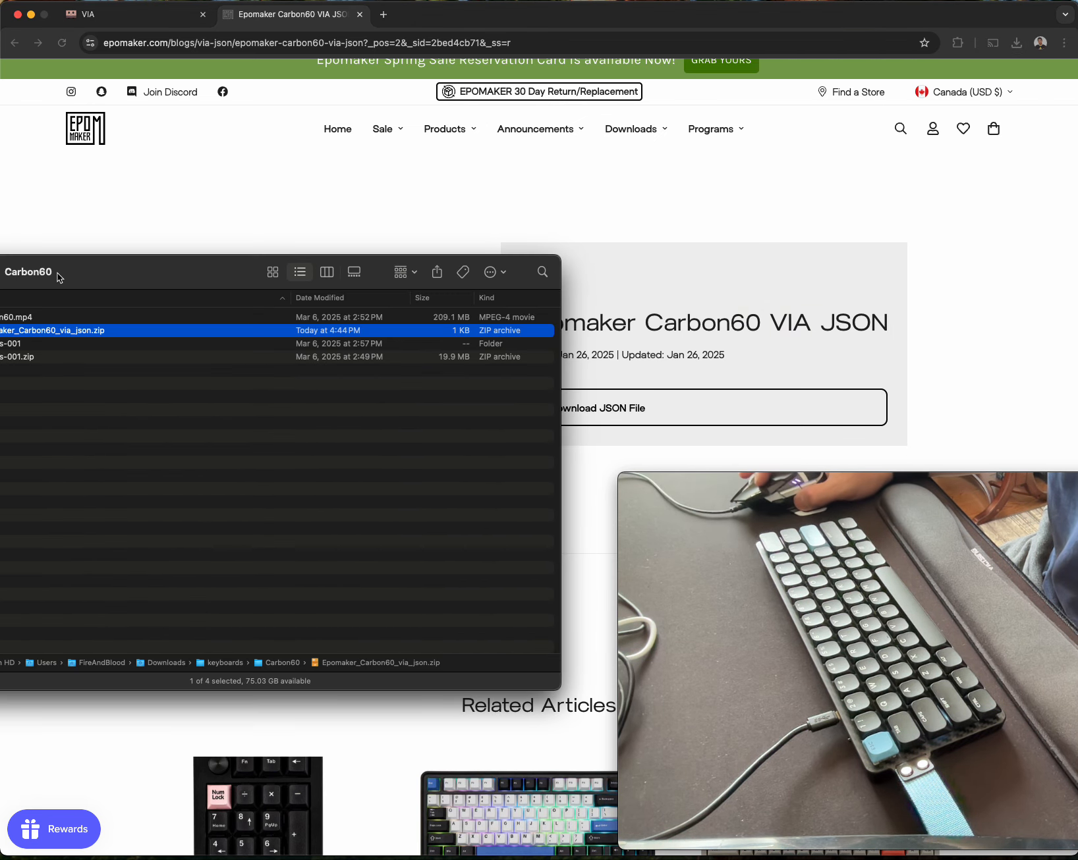
pyautogui.moveTo(60, 278); pyautogui.dragTo(181, 283)
pyautogui.rightClick(186, 332)
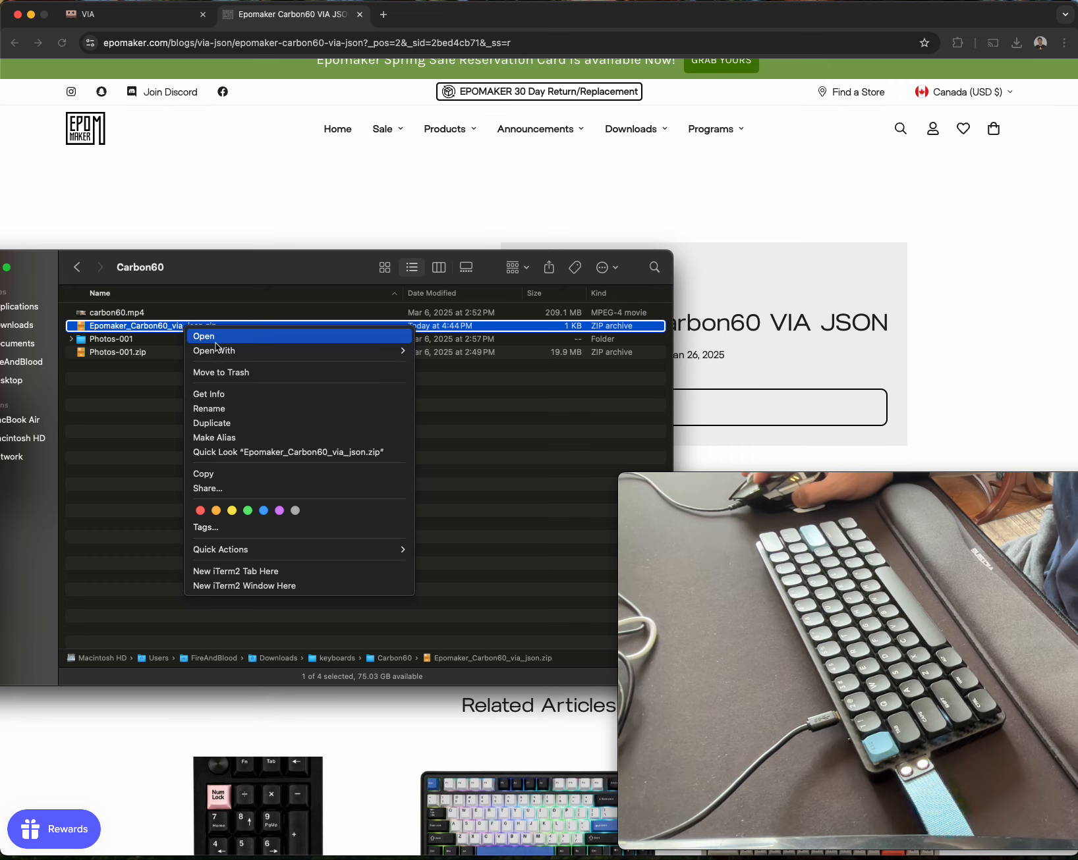
pyautogui.moveTo(336, 351)
pyautogui.click(490, 373)
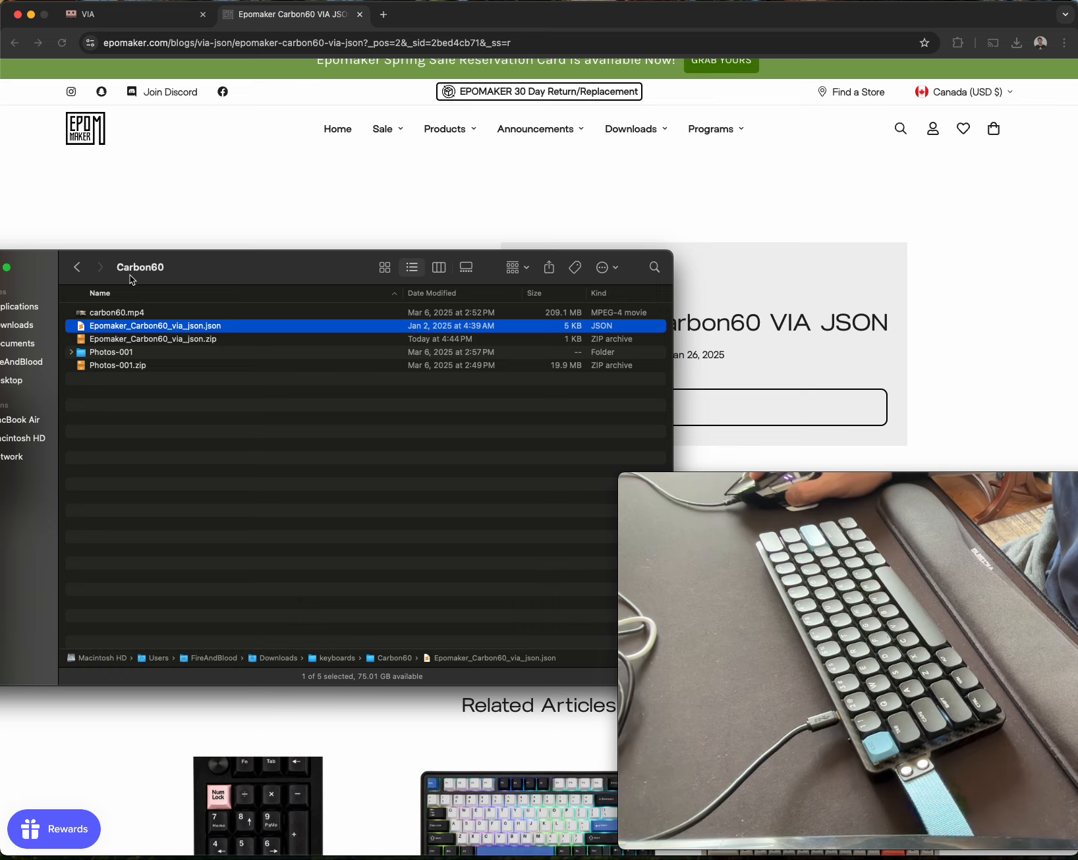
# Switch to VIA in the browser and load Epomaker_Carbon60_via_json.json as a draft definition.
pyautogui.click(270, 228)
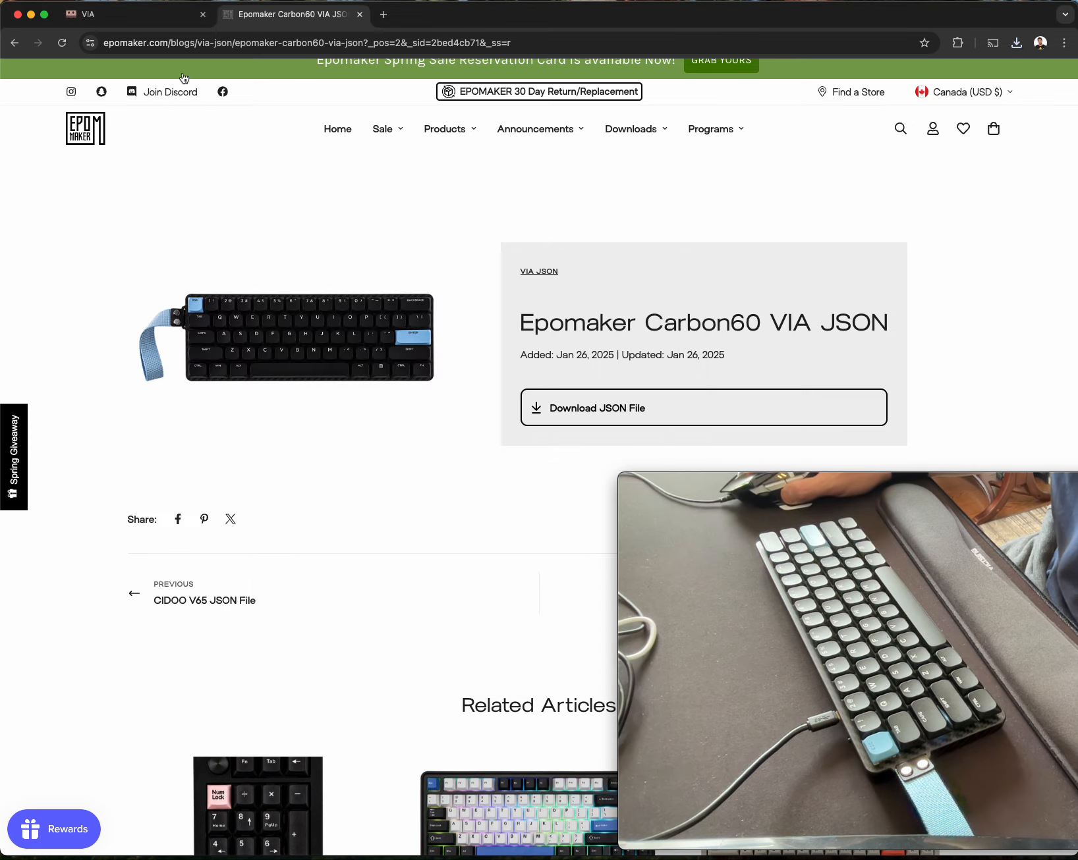
pyautogui.click(128, 17)
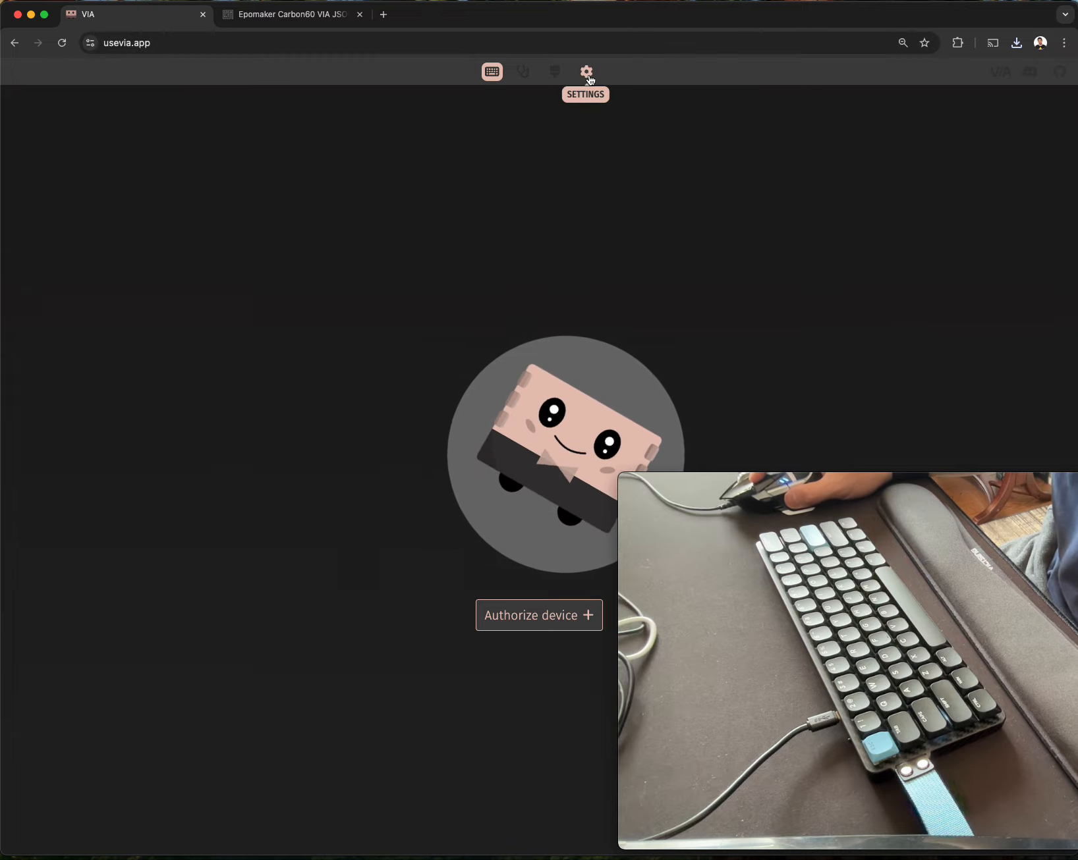
pyautogui.click(552, 77)
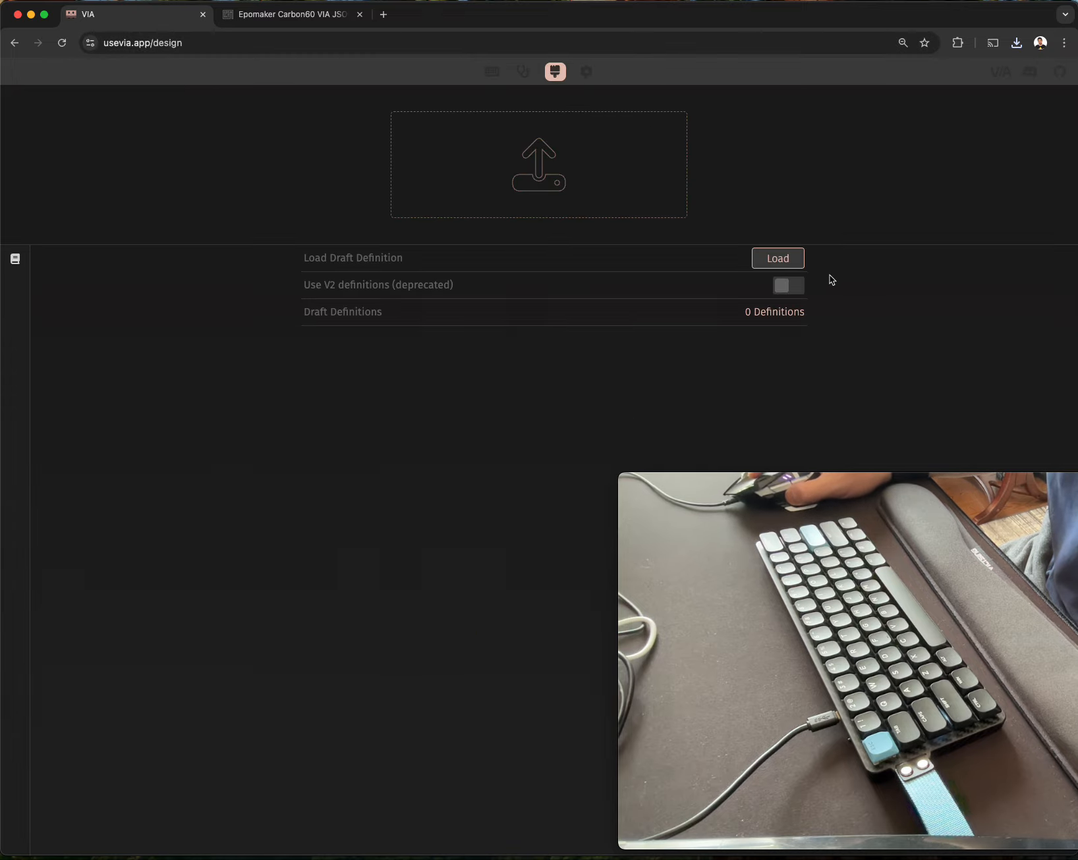
pyautogui.click(785, 264)
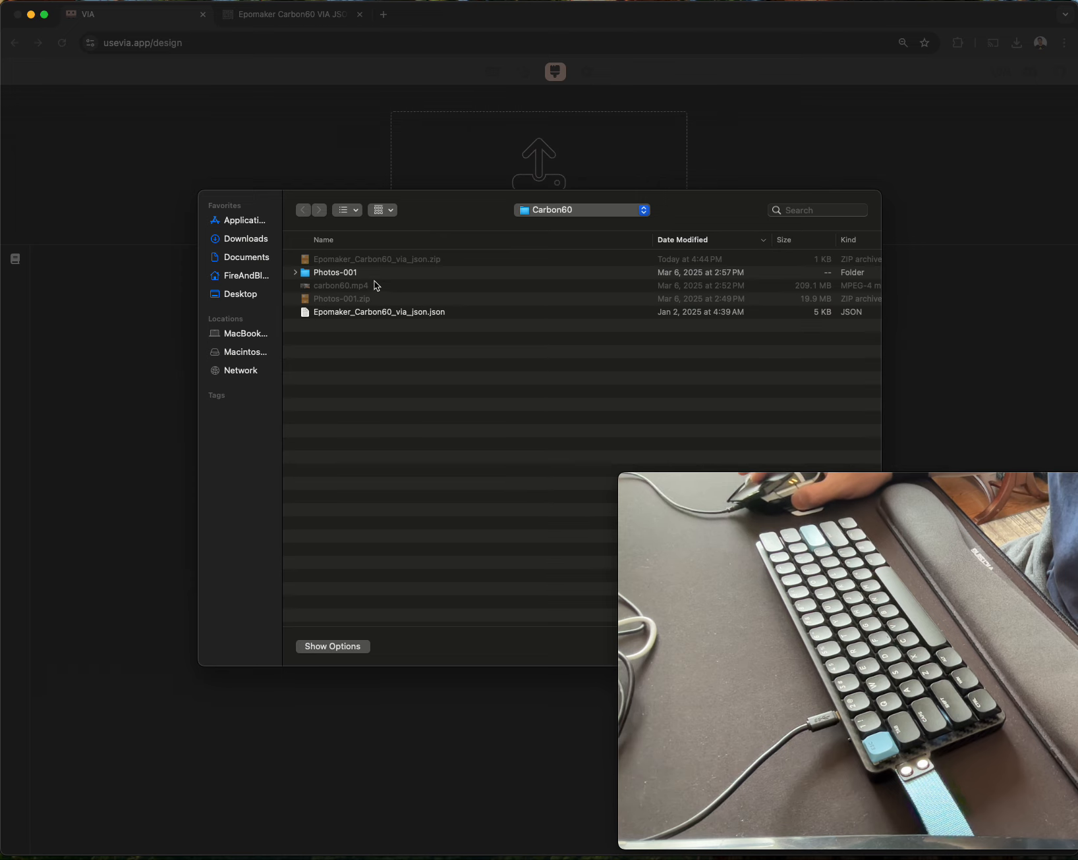
pyautogui.doubleClick(382, 313)
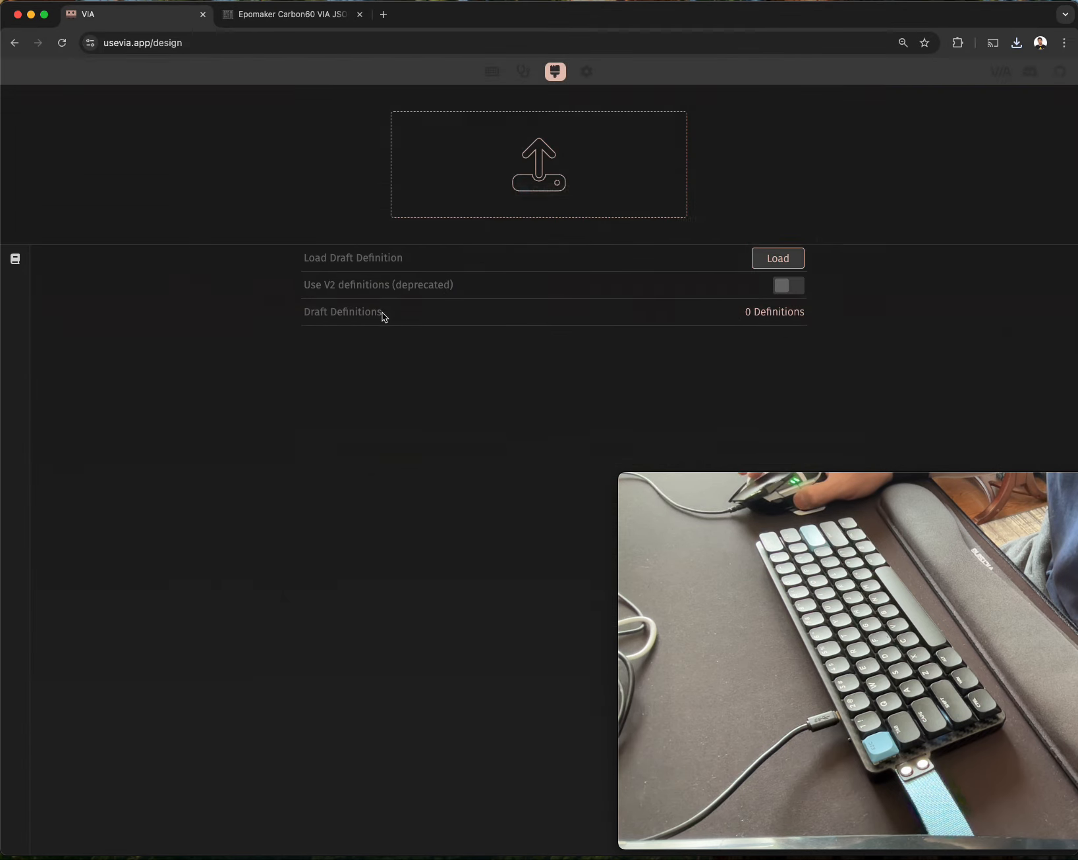
# Connect VIA to the paired Epomaker Carbon60 device and show its keymap configuration.
pyautogui.click(178, 104)
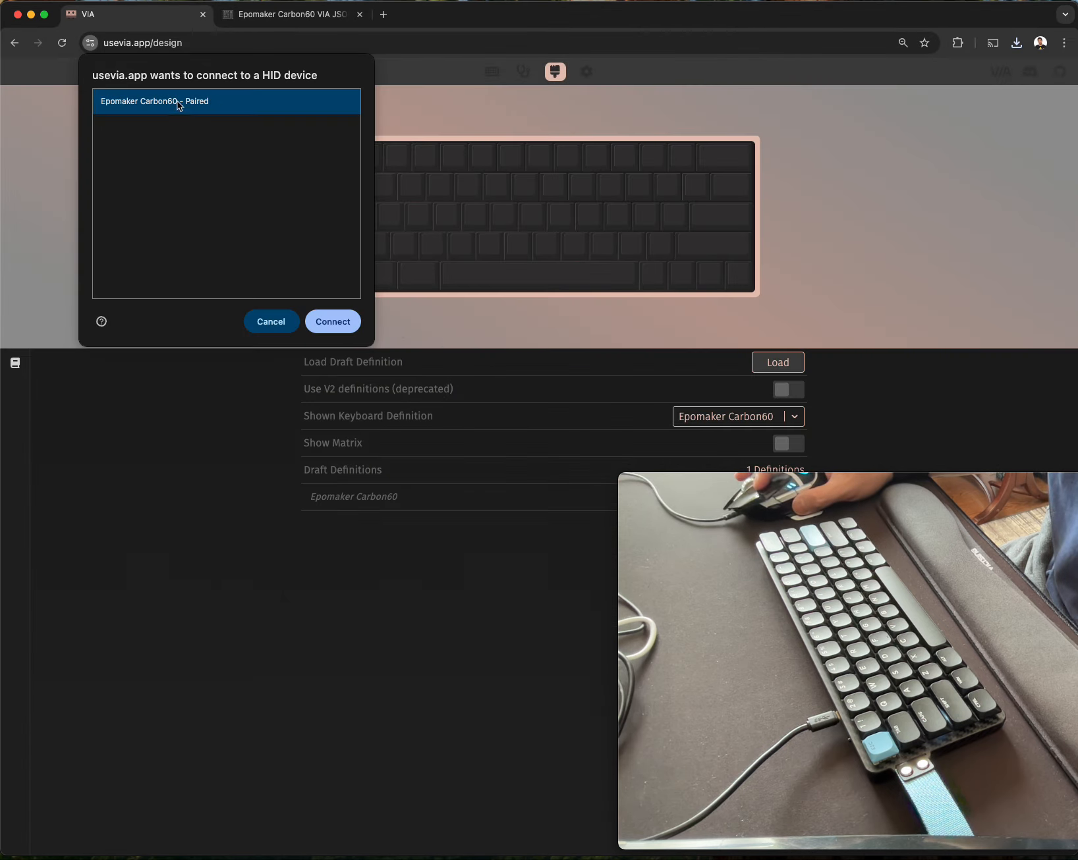
pyautogui.click(335, 321)
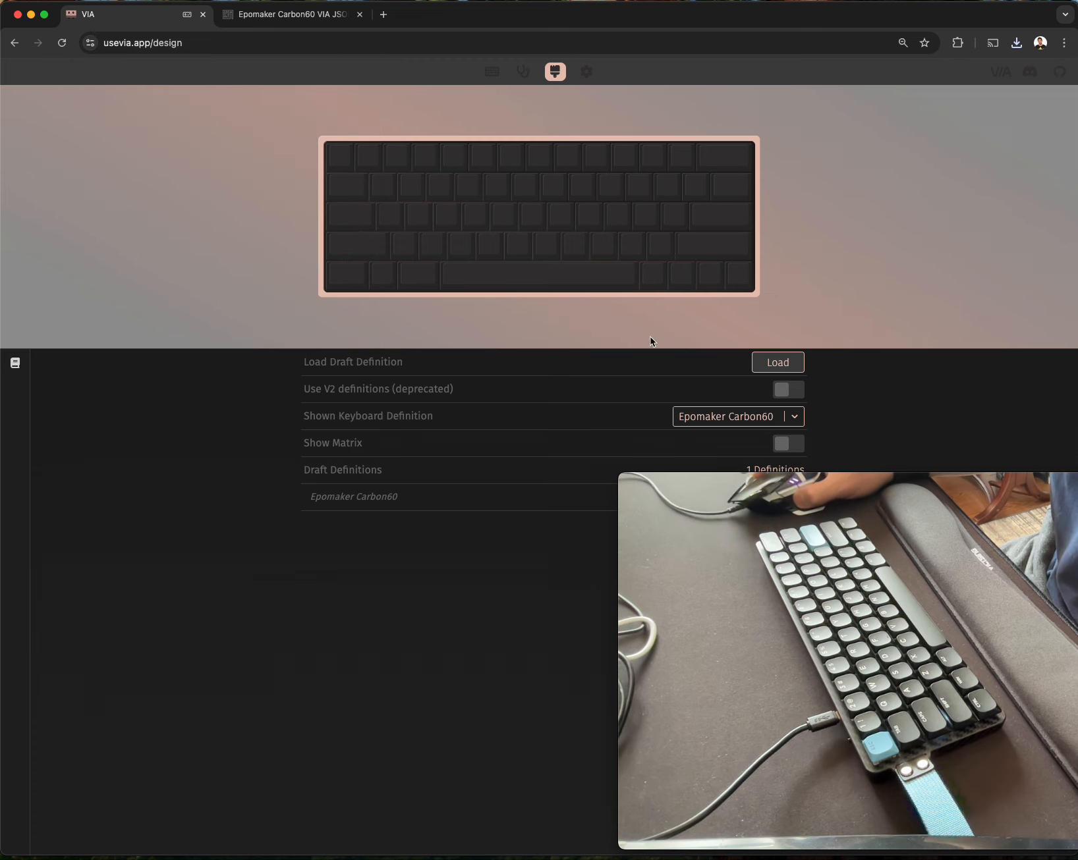
pyautogui.click(492, 73)
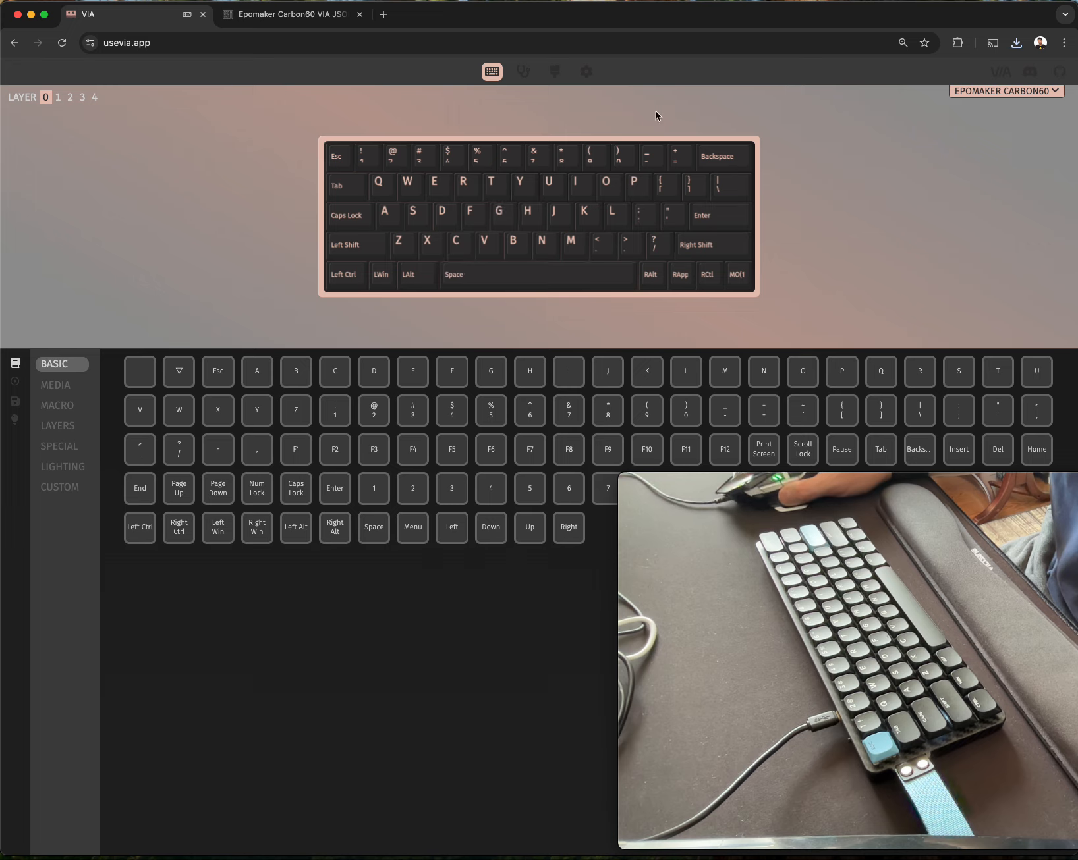
# Examine the Carbon60's key assignments on layers 0 to 4, comparing base layers 0 and 2 with function layers 1 and 3.
pyautogui.click(58, 99)
pyautogui.click(69, 99)
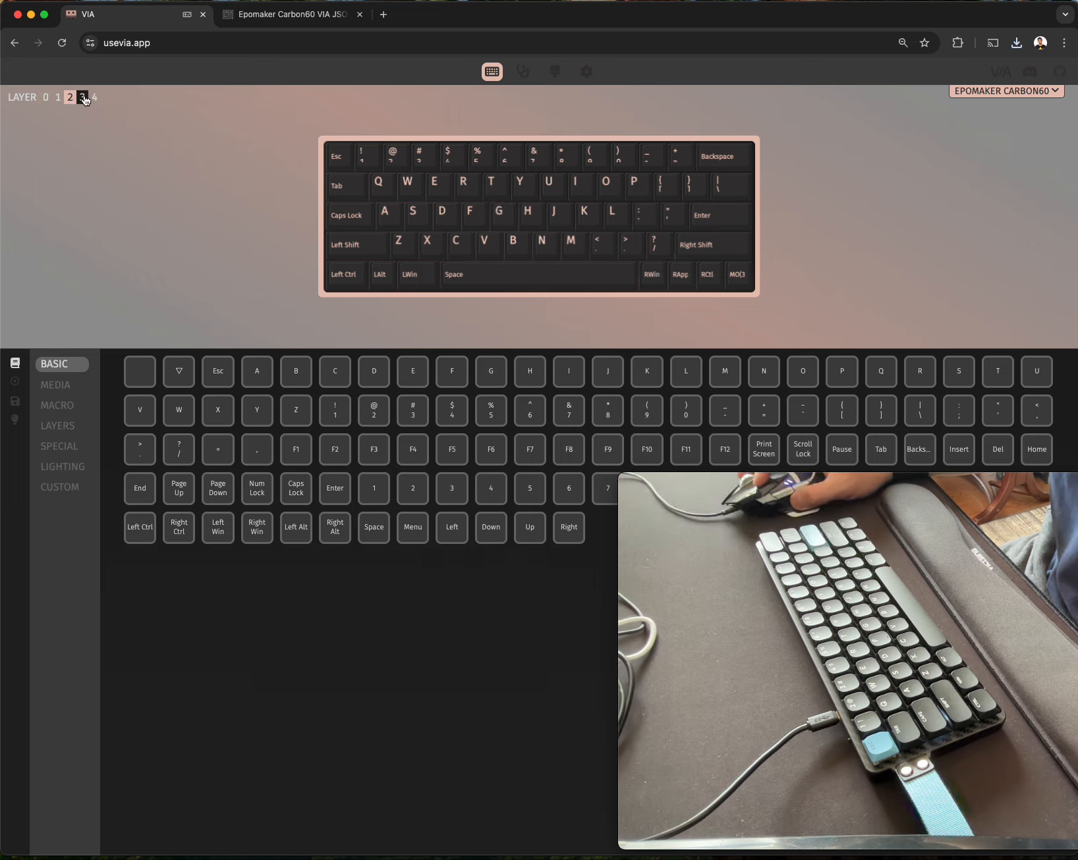
pyautogui.click(82, 98)
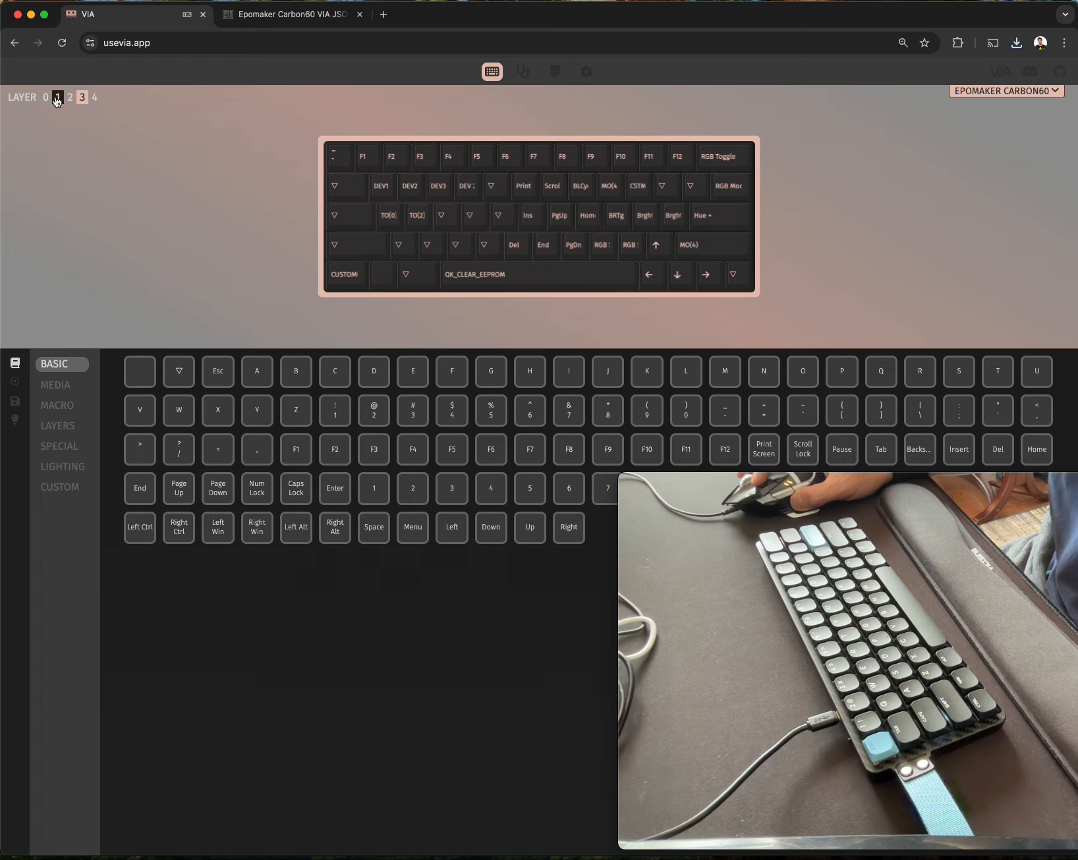
pyautogui.click(97, 99)
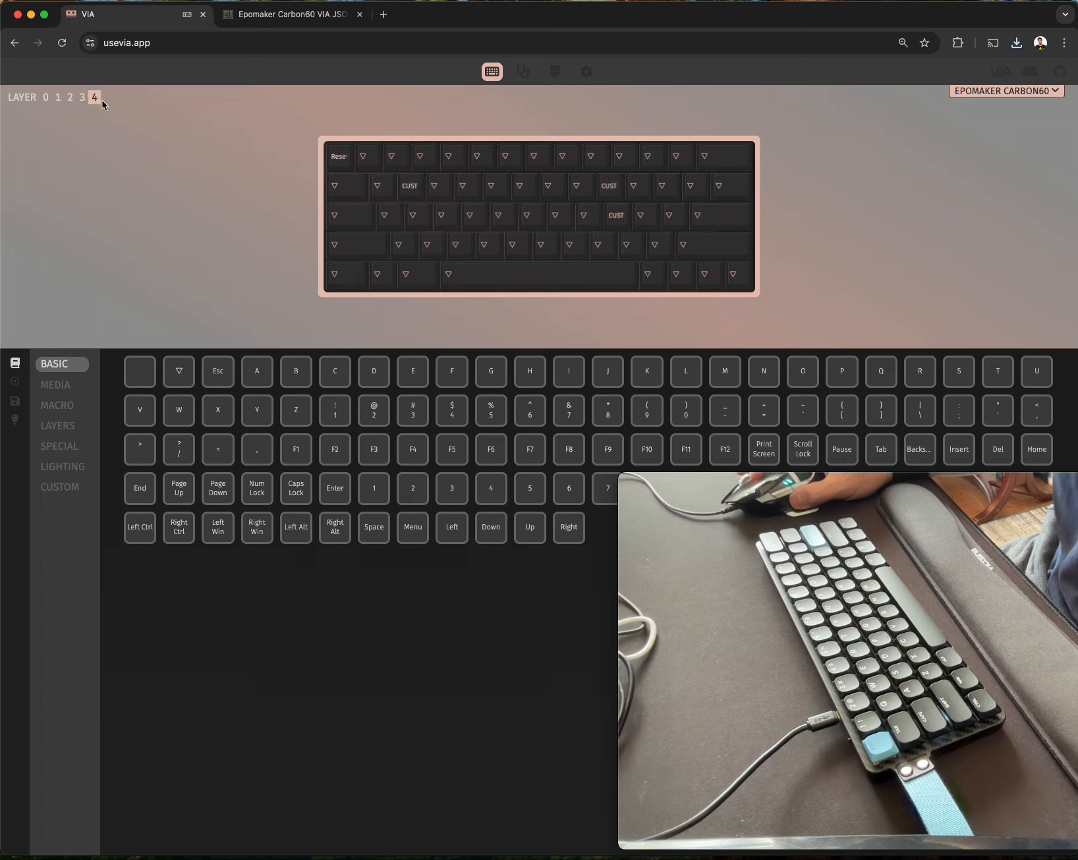
pyautogui.click(46, 99)
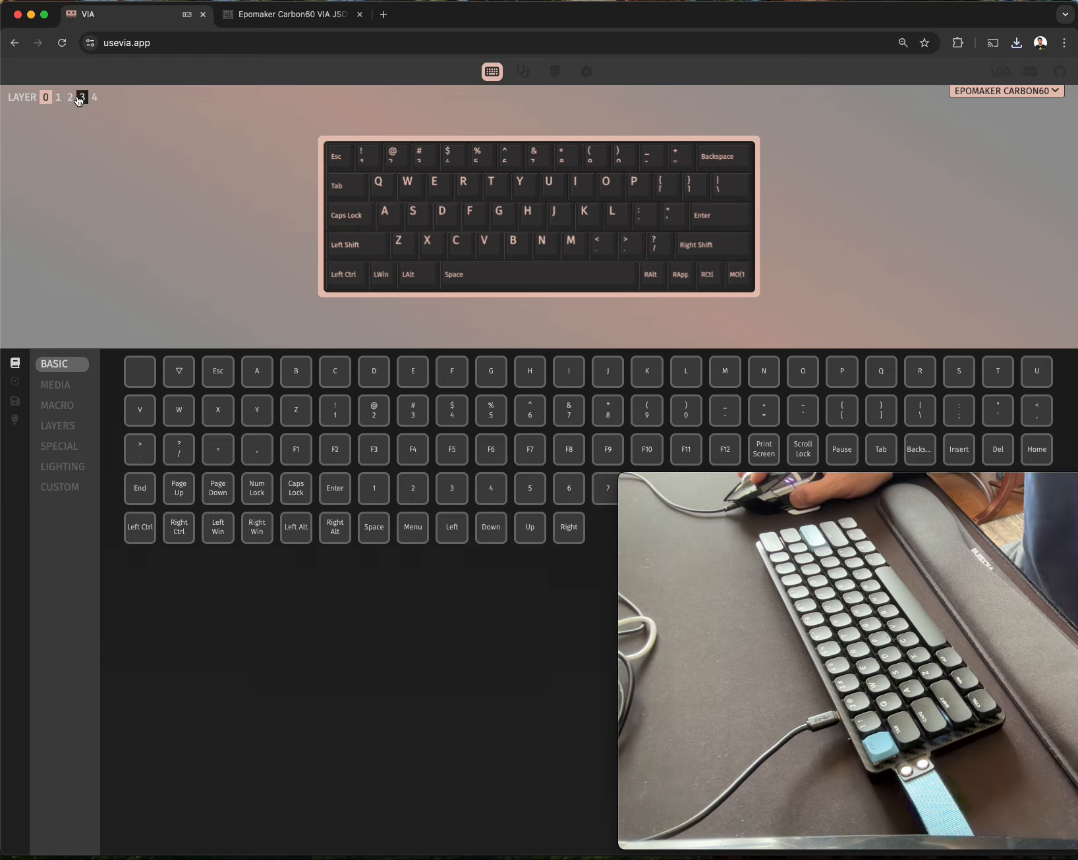
pyautogui.click(81, 98)
pyautogui.click(70, 97)
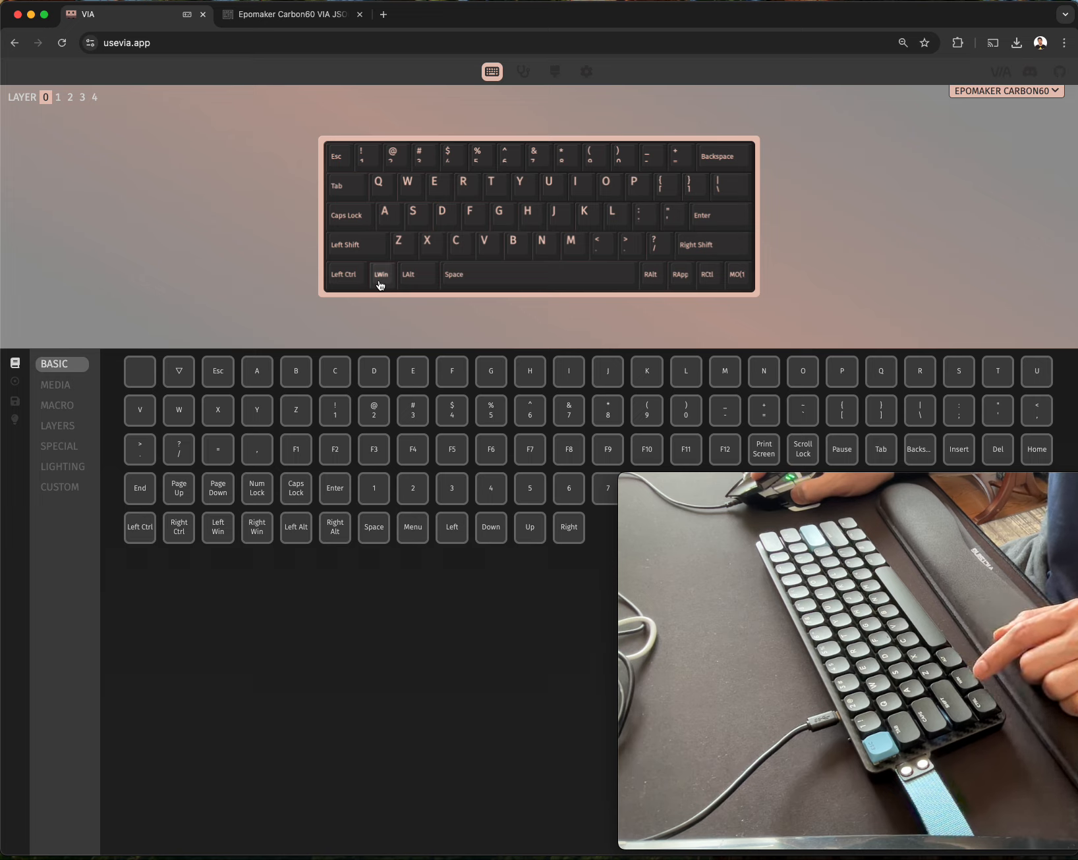
pyautogui.click(71, 99)
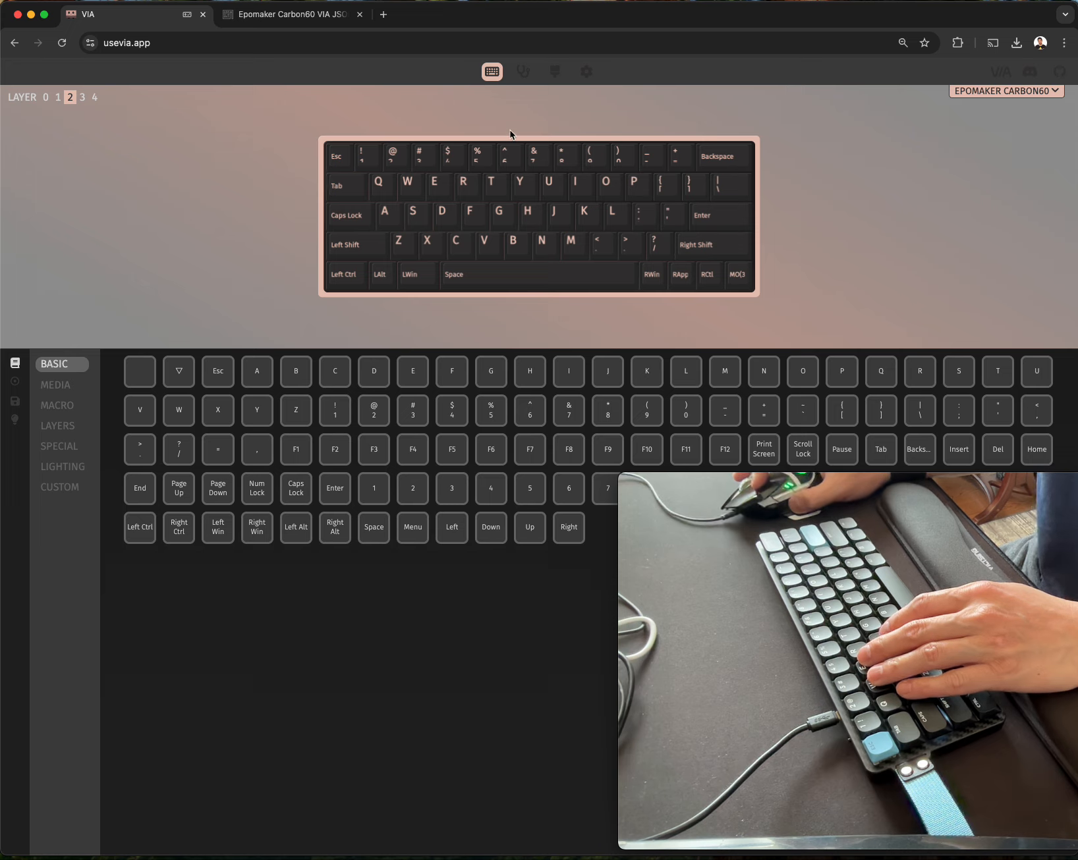
pyautogui.click(83, 97)
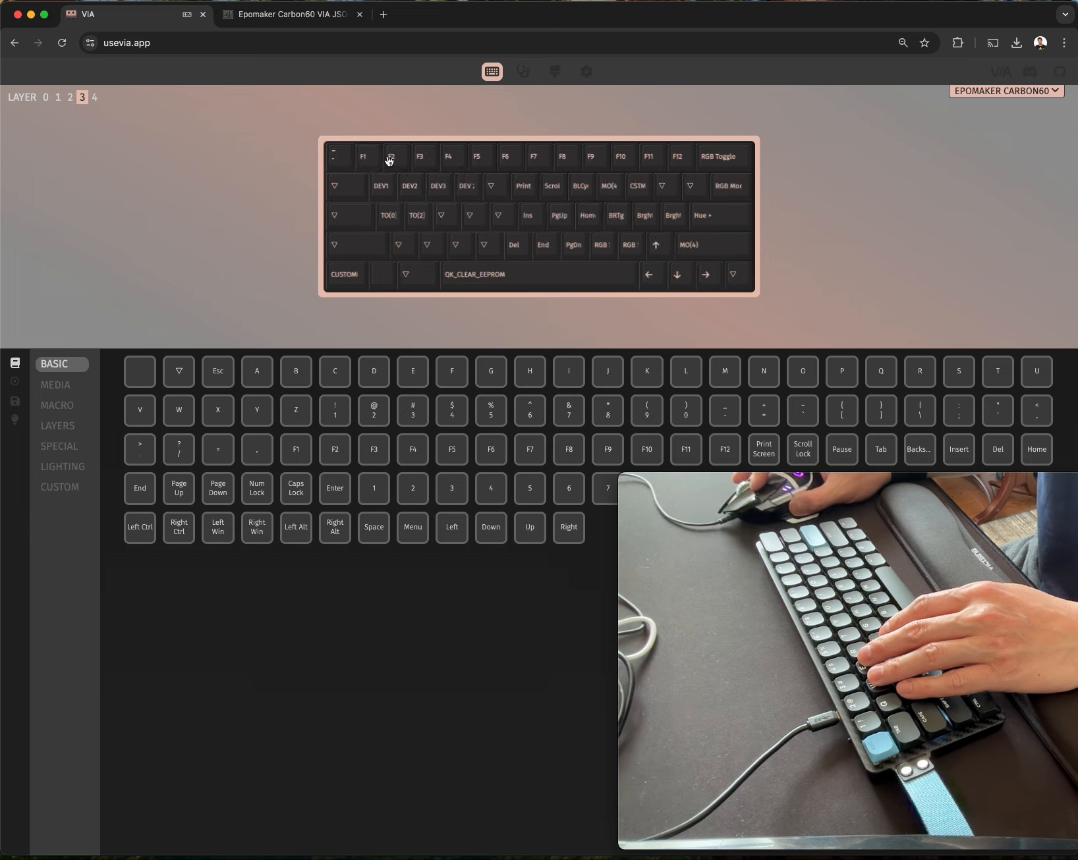
# Check the keyboard's key presses in the key tester and return to the keymap configuration.
pyautogui.click(524, 72)
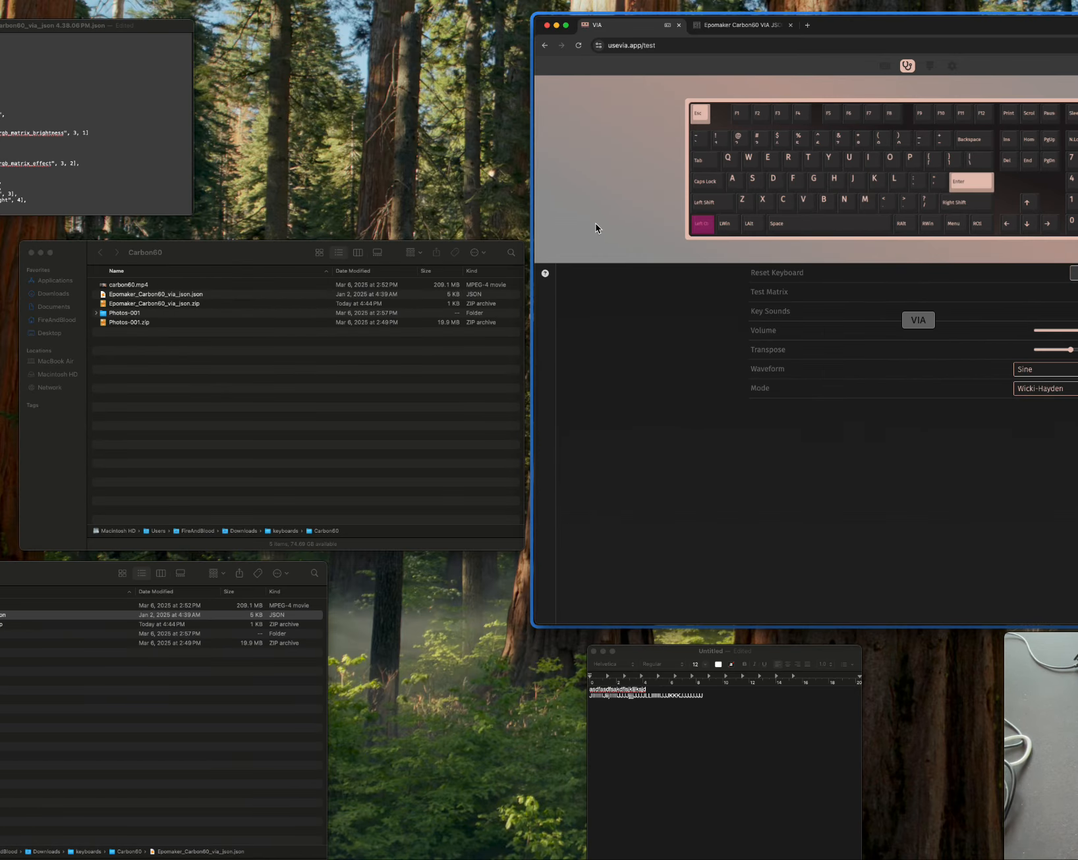
pyautogui.click(595, 224)
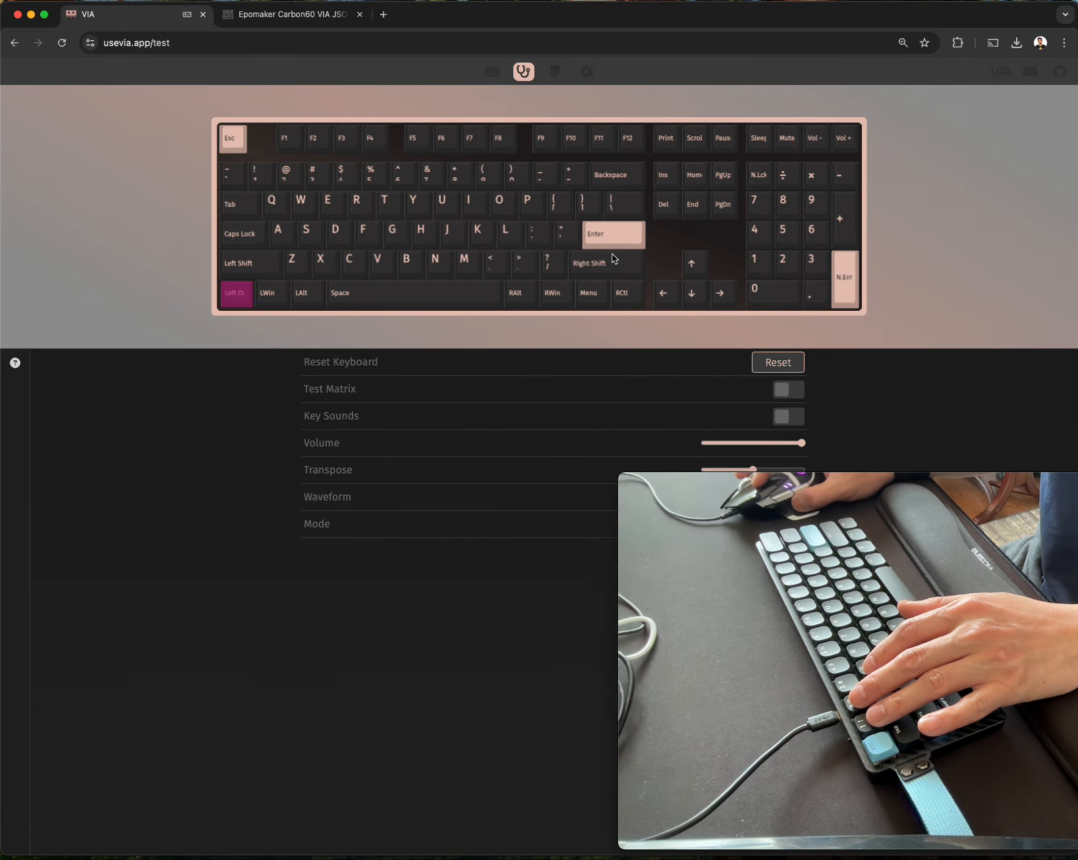
pyautogui.click(491, 73)
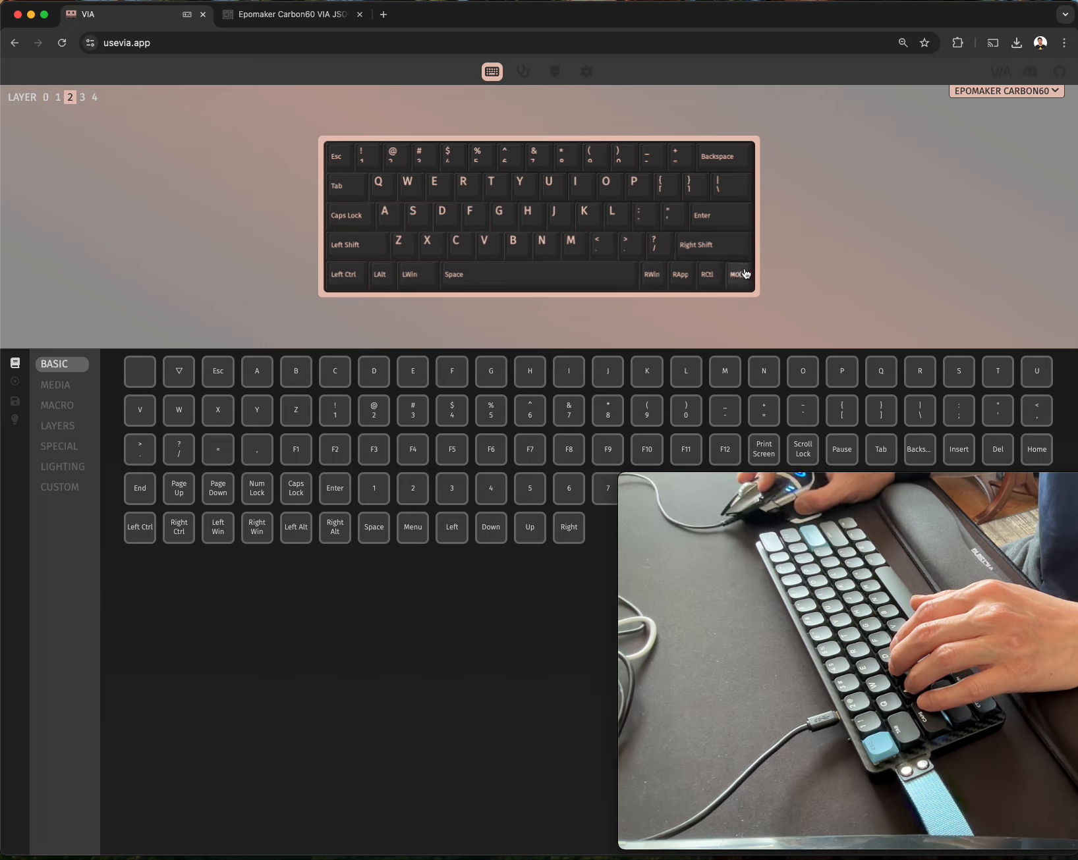
# Review the layer keycodes and layer 3's assignments, and test the up, down, left and right arrows in the key tester.
pyautogui.click(58, 426)
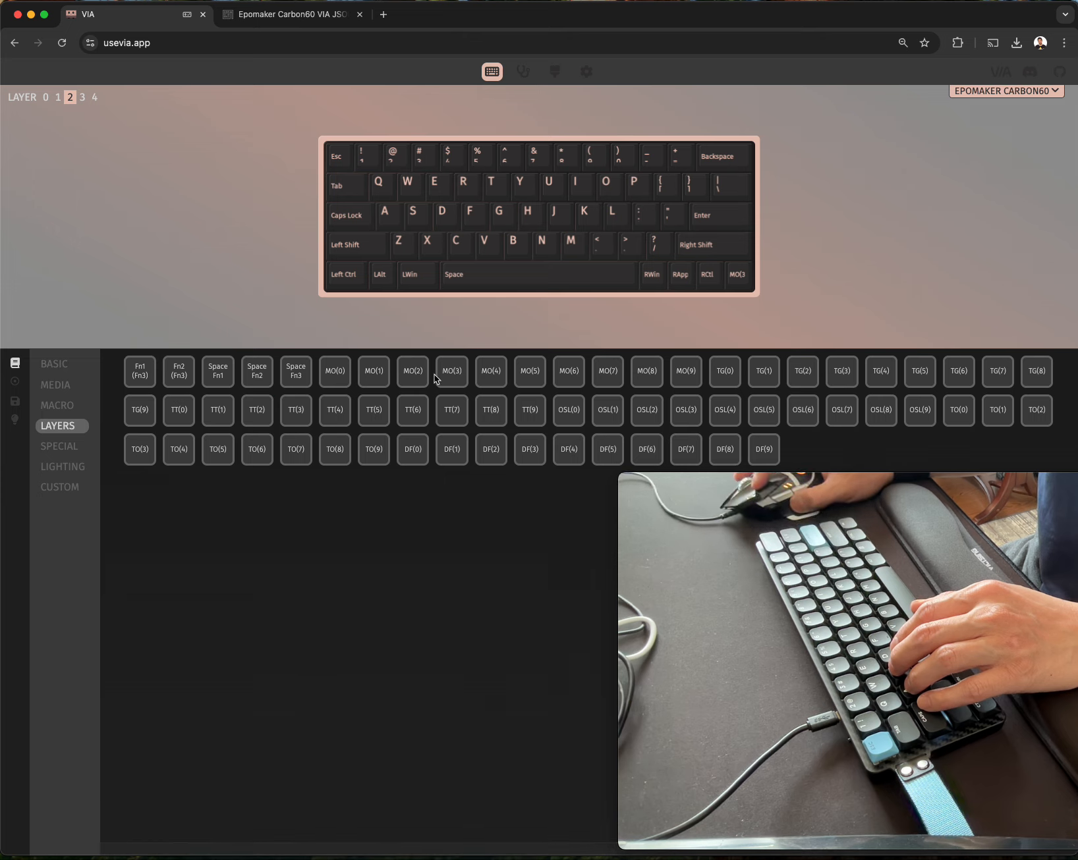
pyautogui.click(83, 97)
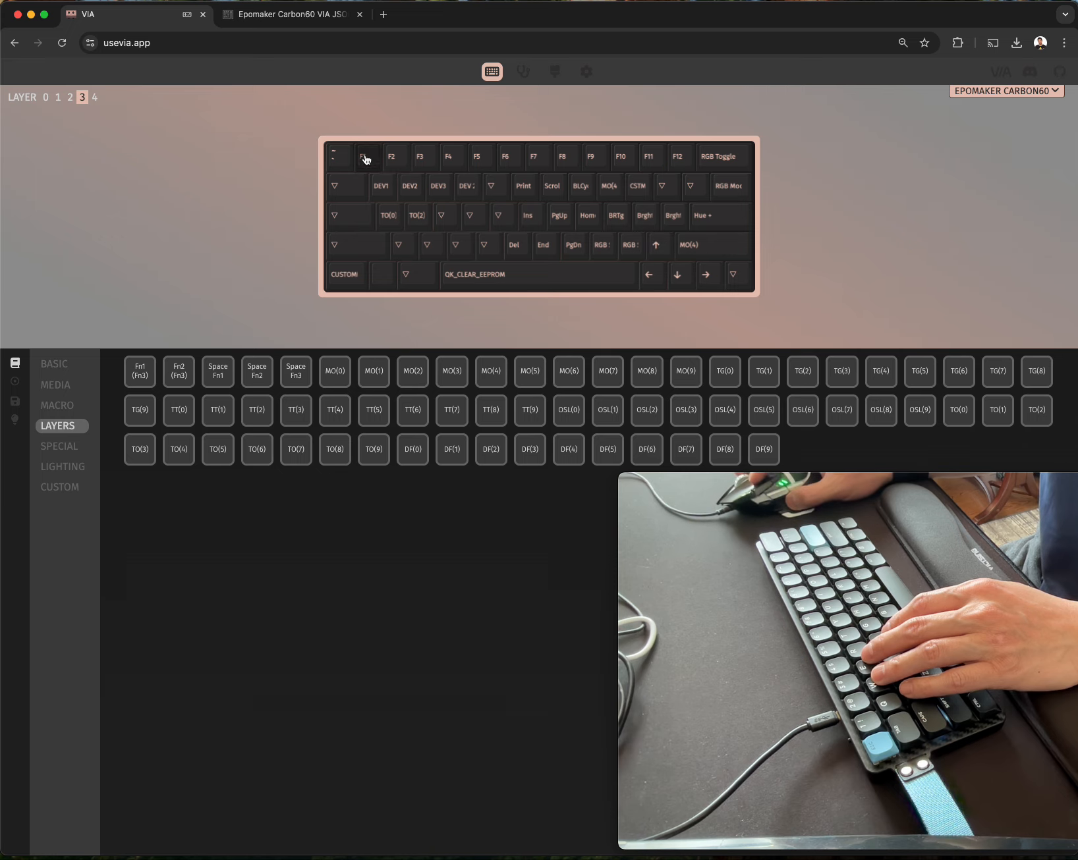
pyautogui.click(524, 74)
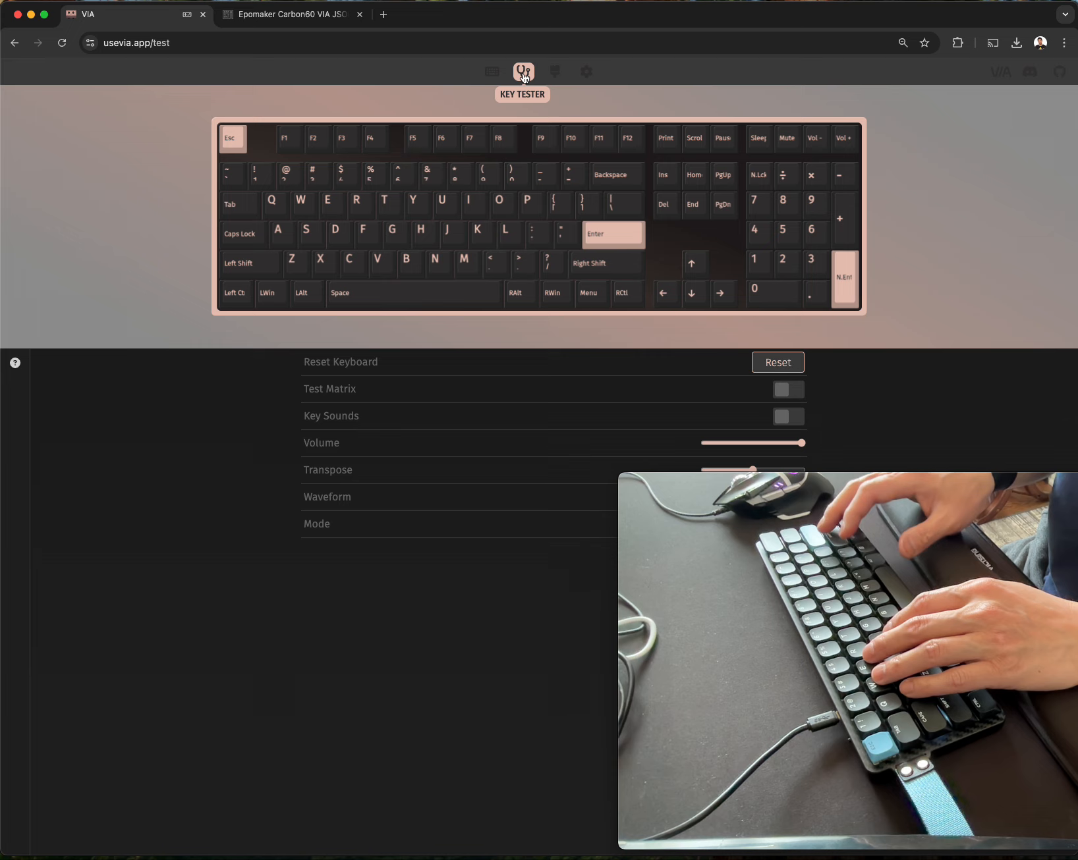
pyautogui.press('Up')
pyautogui.press('Down')
pyautogui.press('Left')
pyautogui.press('Right')
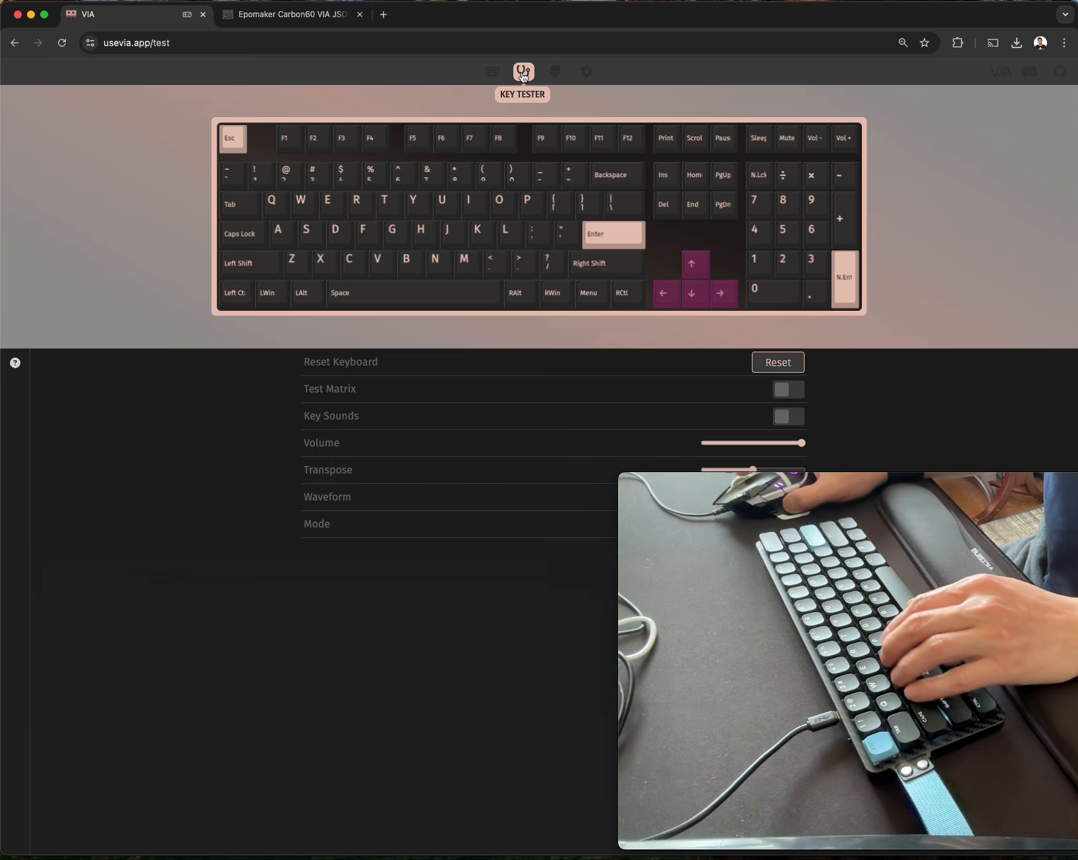
# Return to the keymap configuration and reassign the Caps Lock key on layer 2 to MO(3).
pyautogui.click(496, 78)
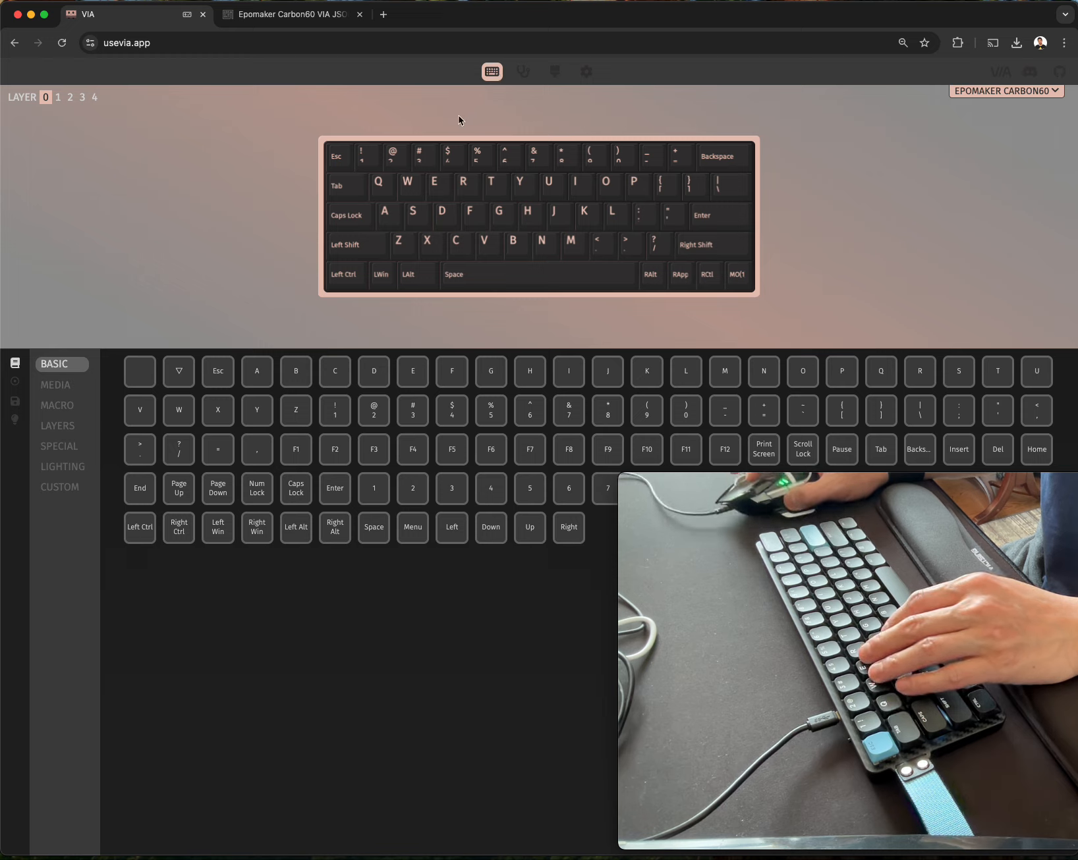
pyautogui.click(86, 100)
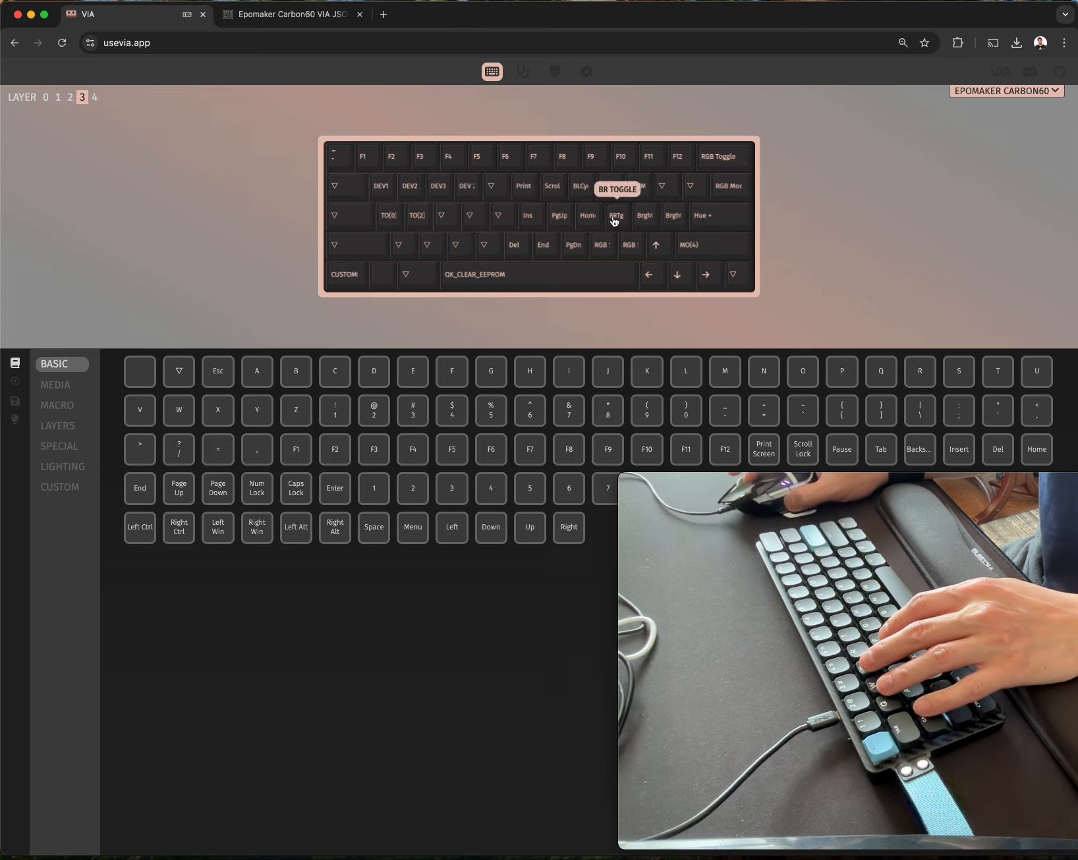
pyautogui.click(71, 100)
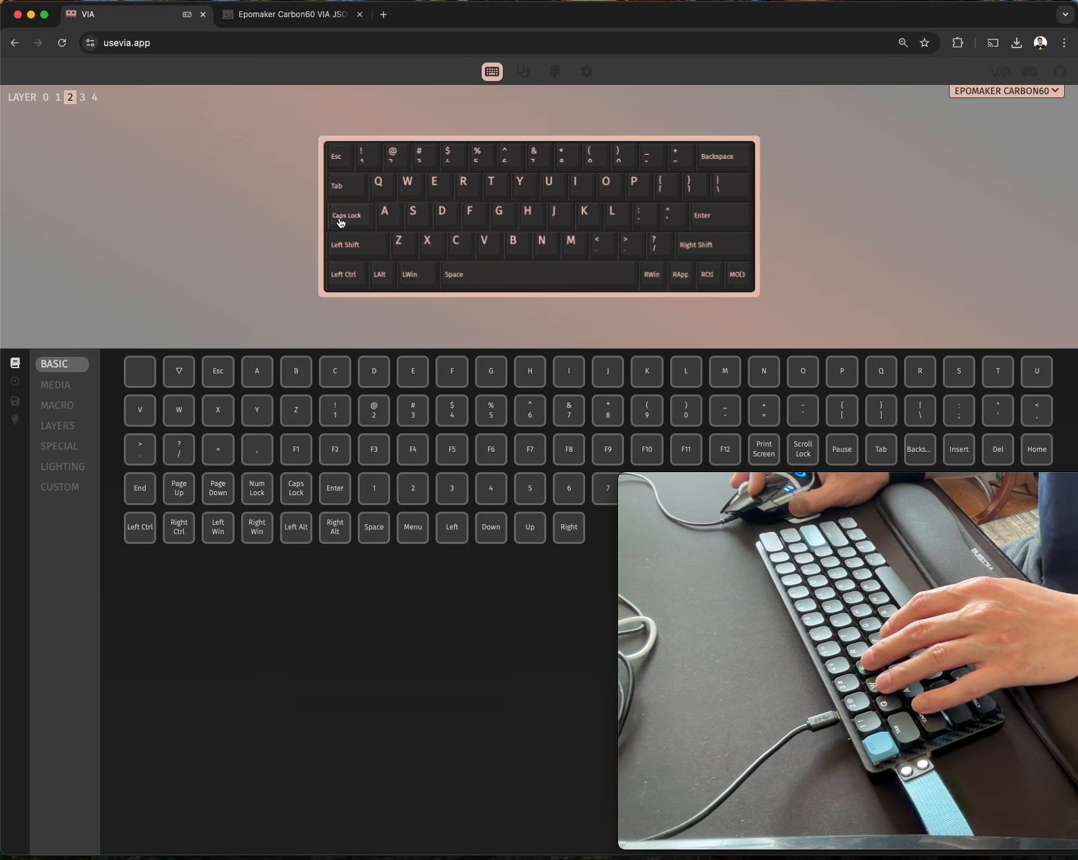
pyautogui.click(60, 426)
pyautogui.click(452, 370)
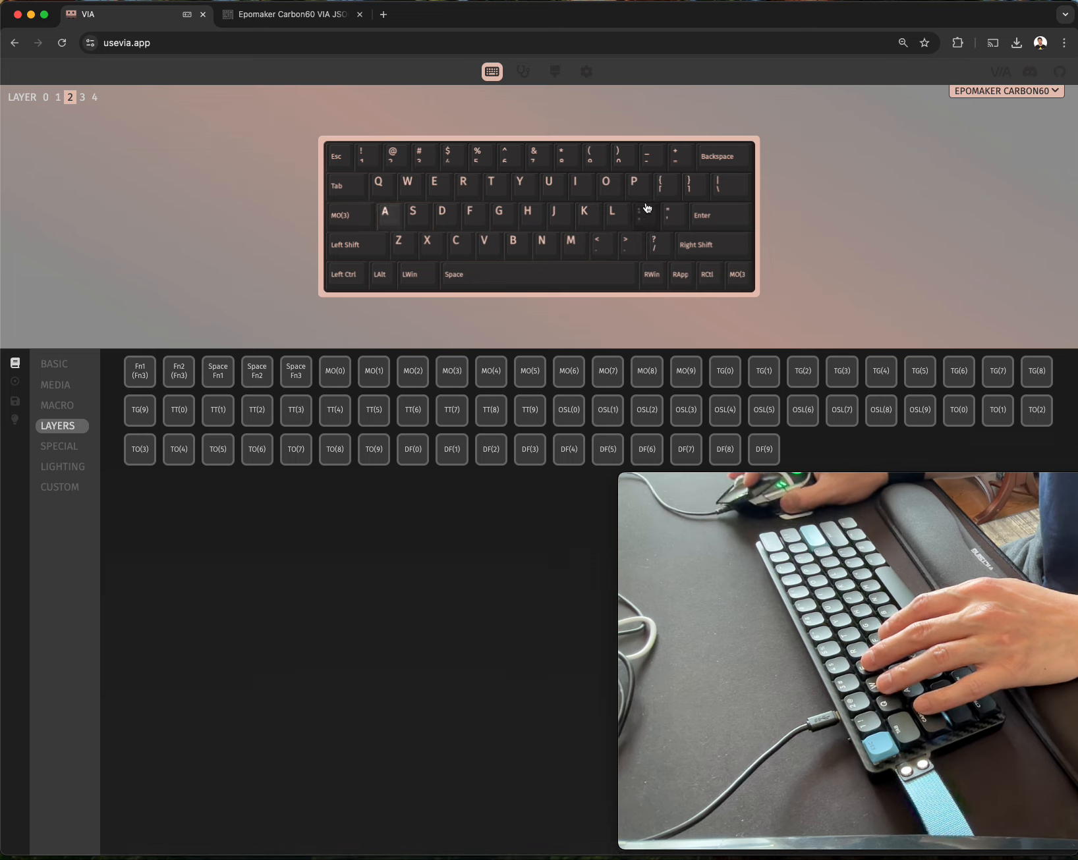
# On layer 3, reassign the J, K, I and L key positions to Left, Down, Up and Right respectively.
pyautogui.click(81, 99)
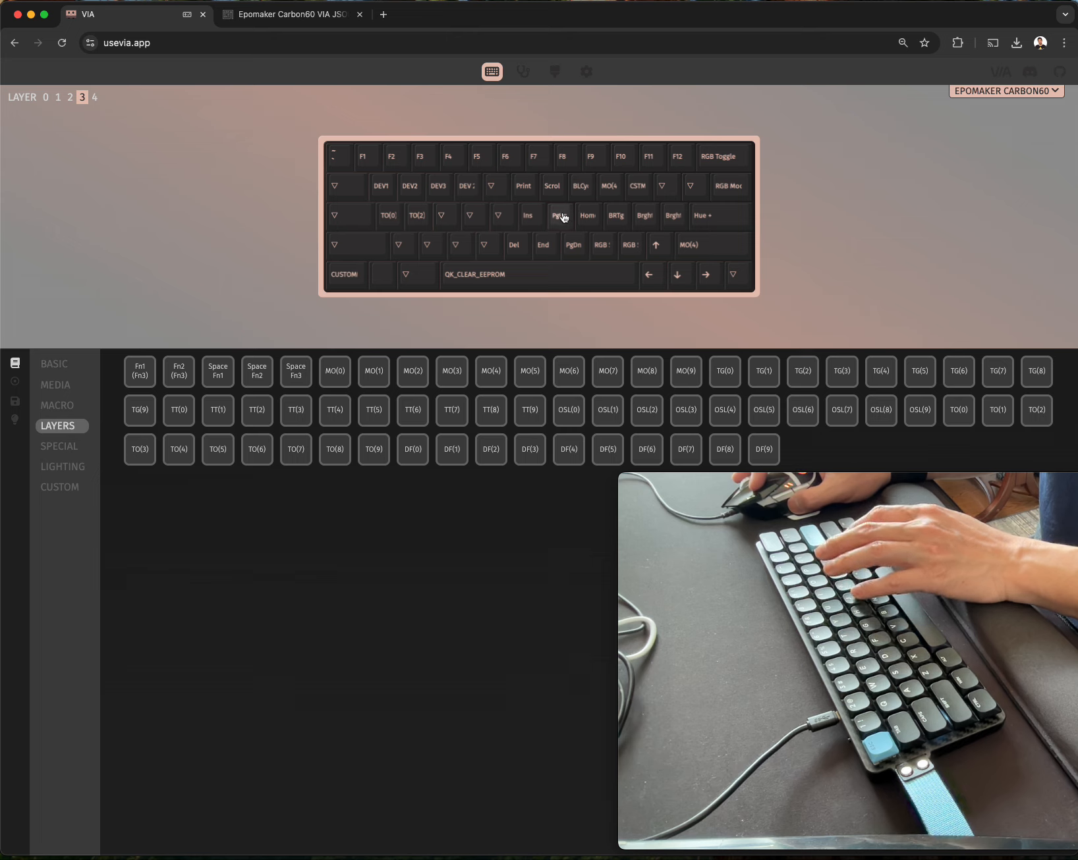
pyautogui.click(64, 366)
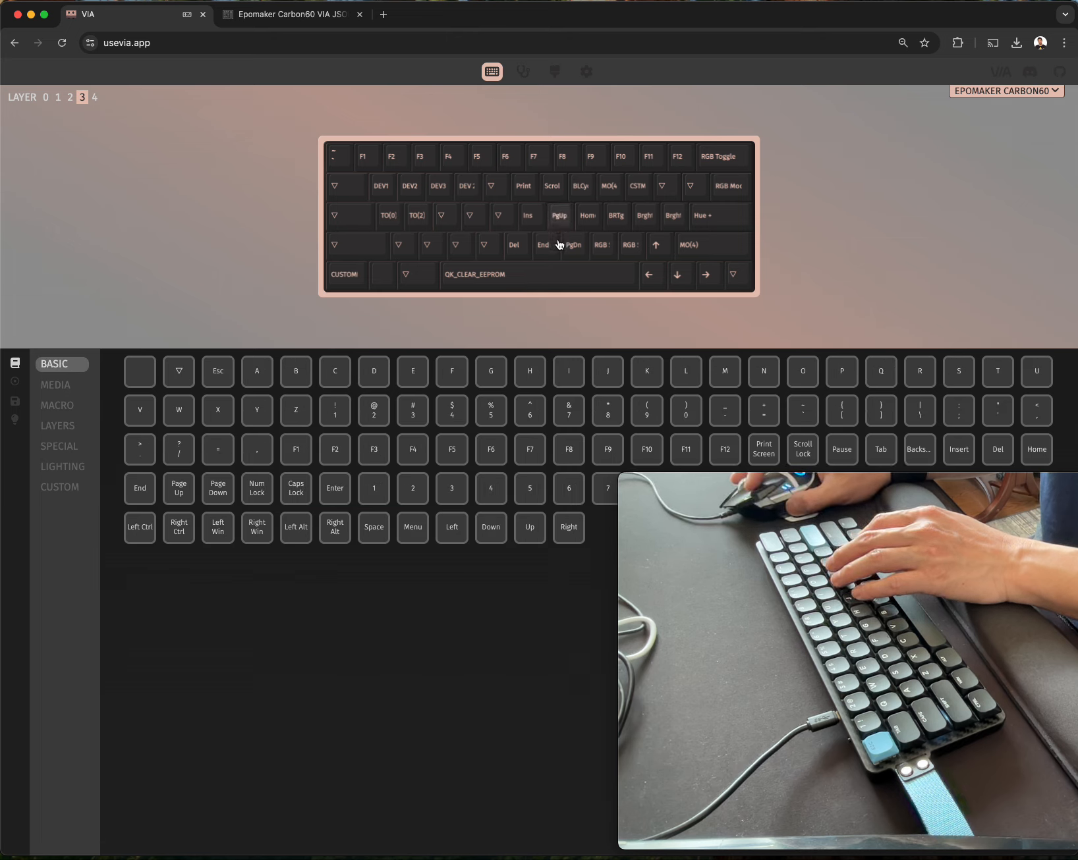
pyautogui.click(452, 530)
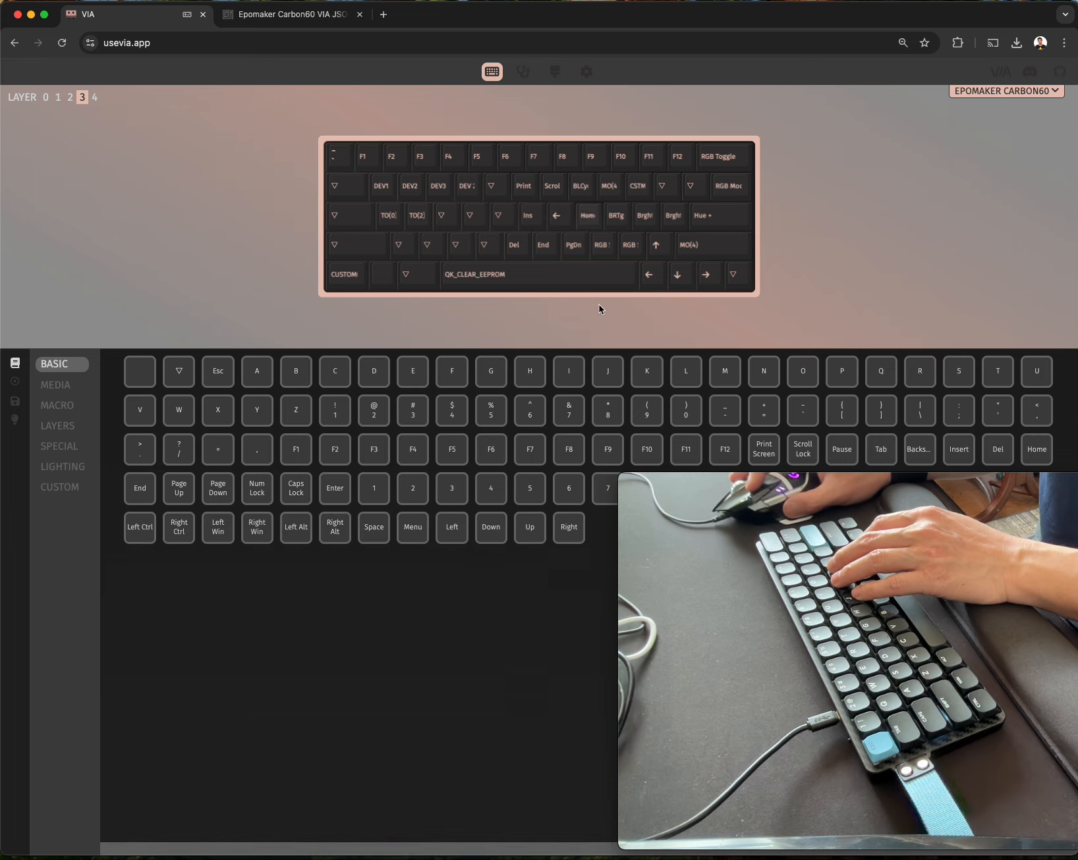
pyautogui.click(496, 534)
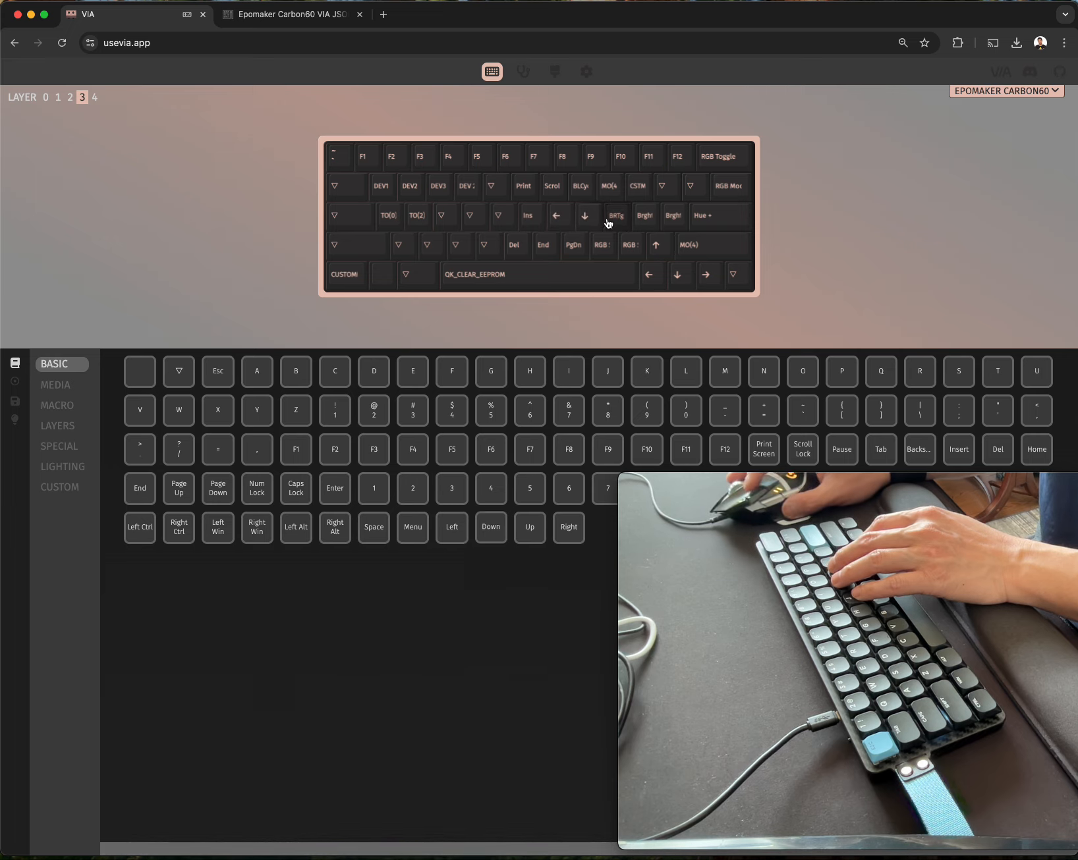
pyautogui.click(583, 194)
pyautogui.click(529, 527)
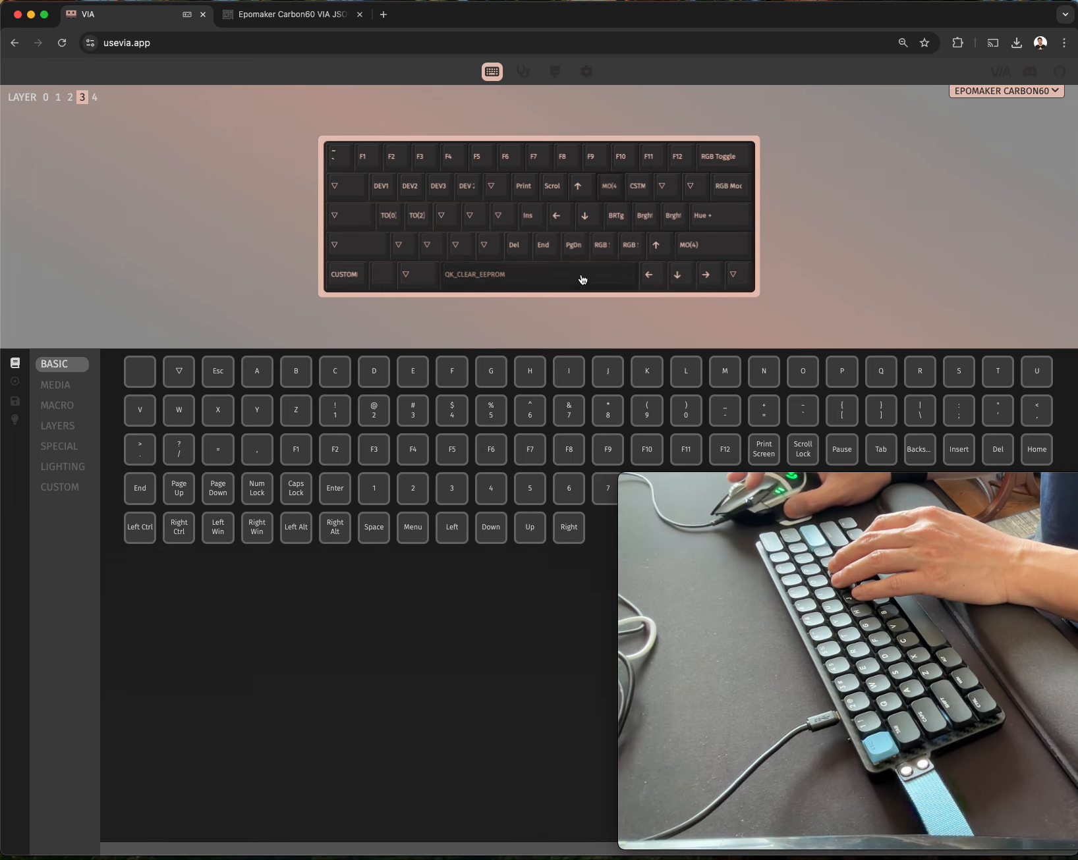
pyautogui.click(613, 217)
pyautogui.click(568, 527)
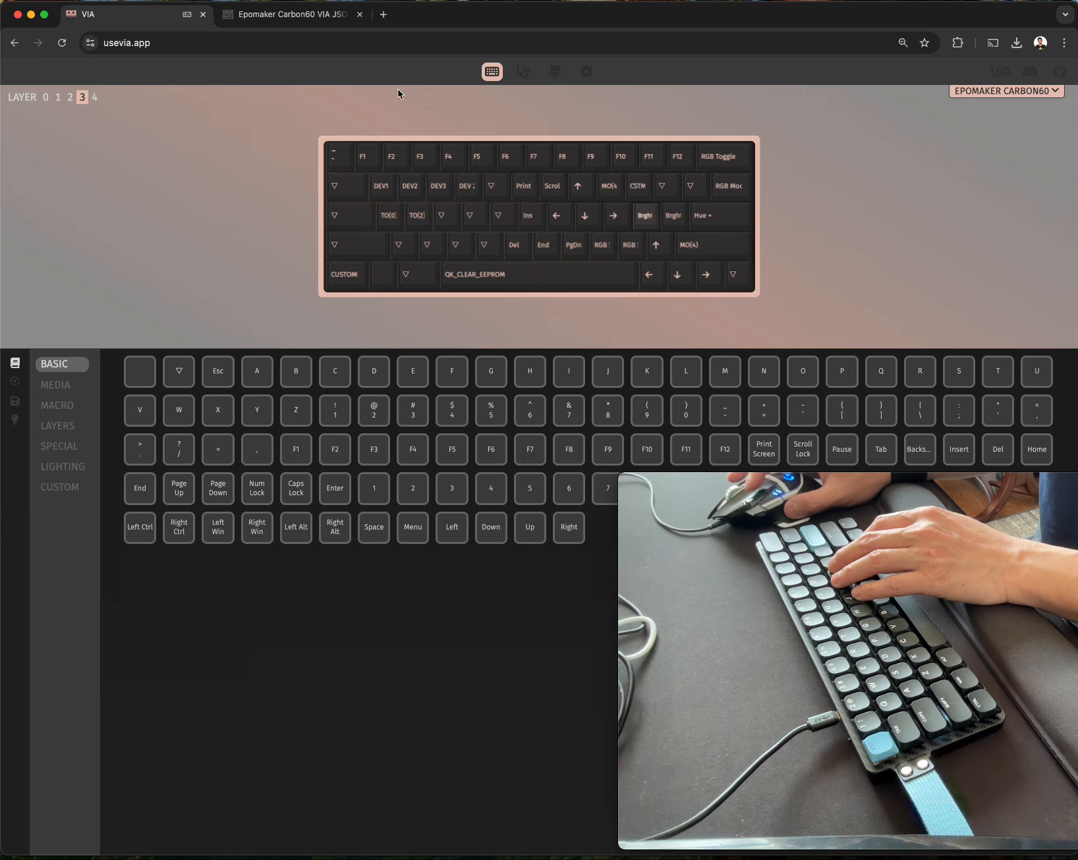
# Test the remapped down, left, right and up arrows in the key tester.
pyautogui.click(524, 71)
pyautogui.press('Escape')
pyautogui.press('Return')
pyautogui.press('KP_Enter')
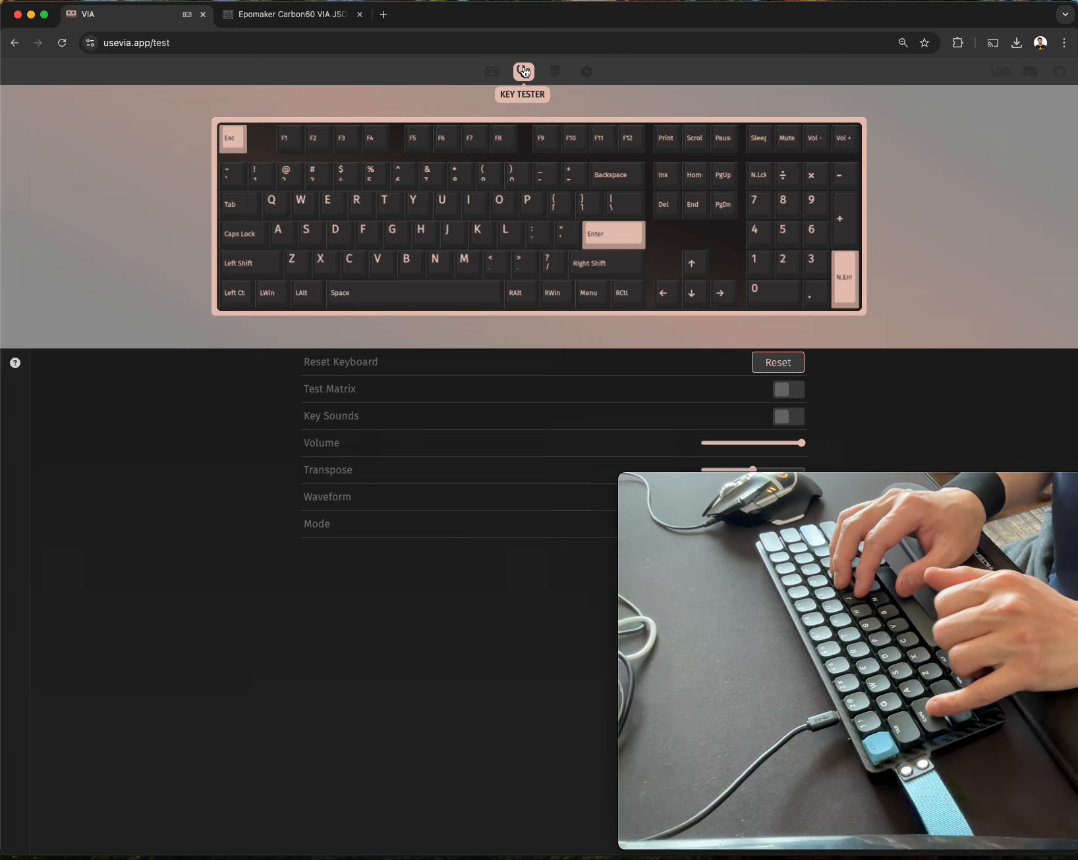
pyautogui.press('Down')
pyautogui.press('Left')
pyautogui.press('Right')
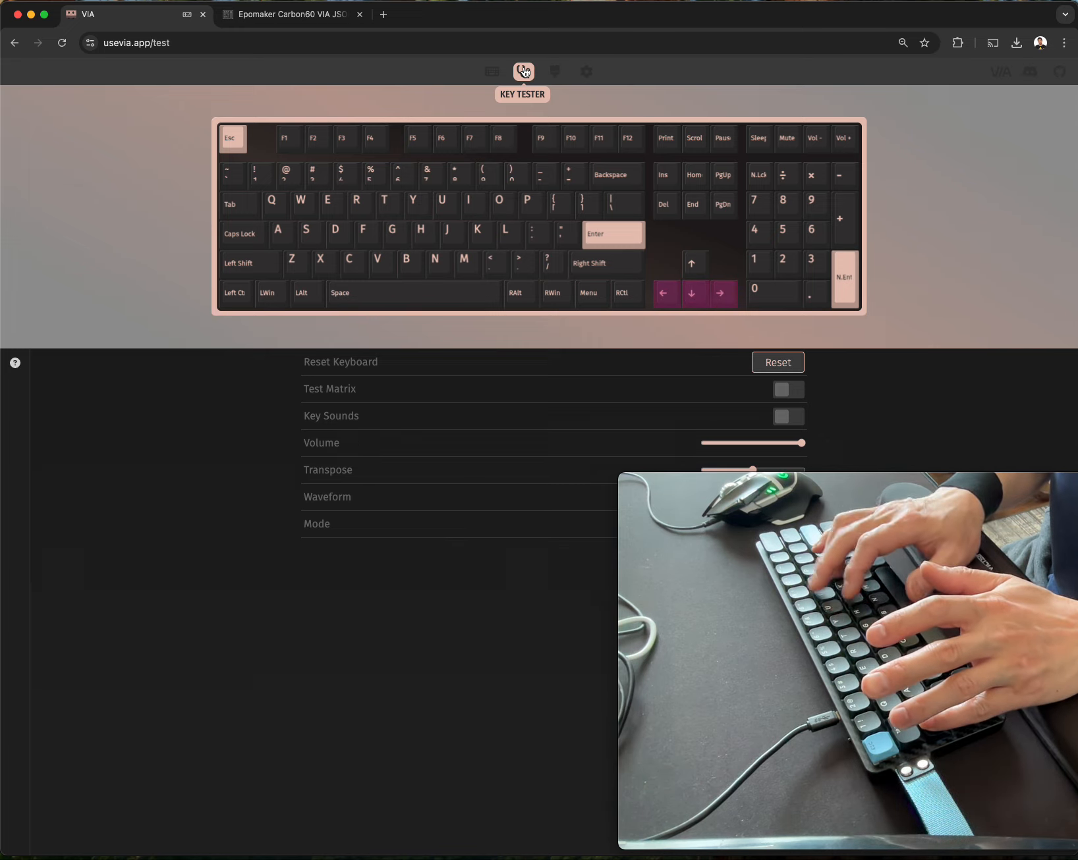
pyautogui.press('Up')
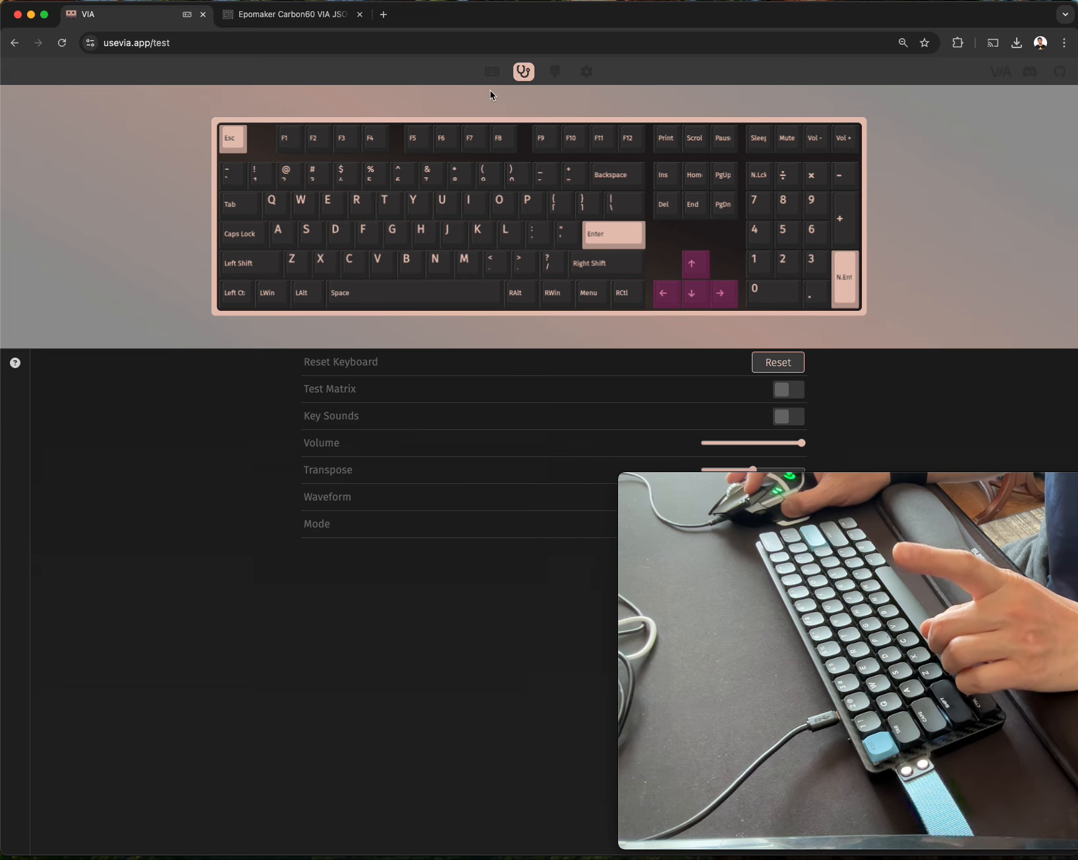
# Return to the keymap configuration and compare the key assignments on layers 1 and 3.
pyautogui.click(492, 71)
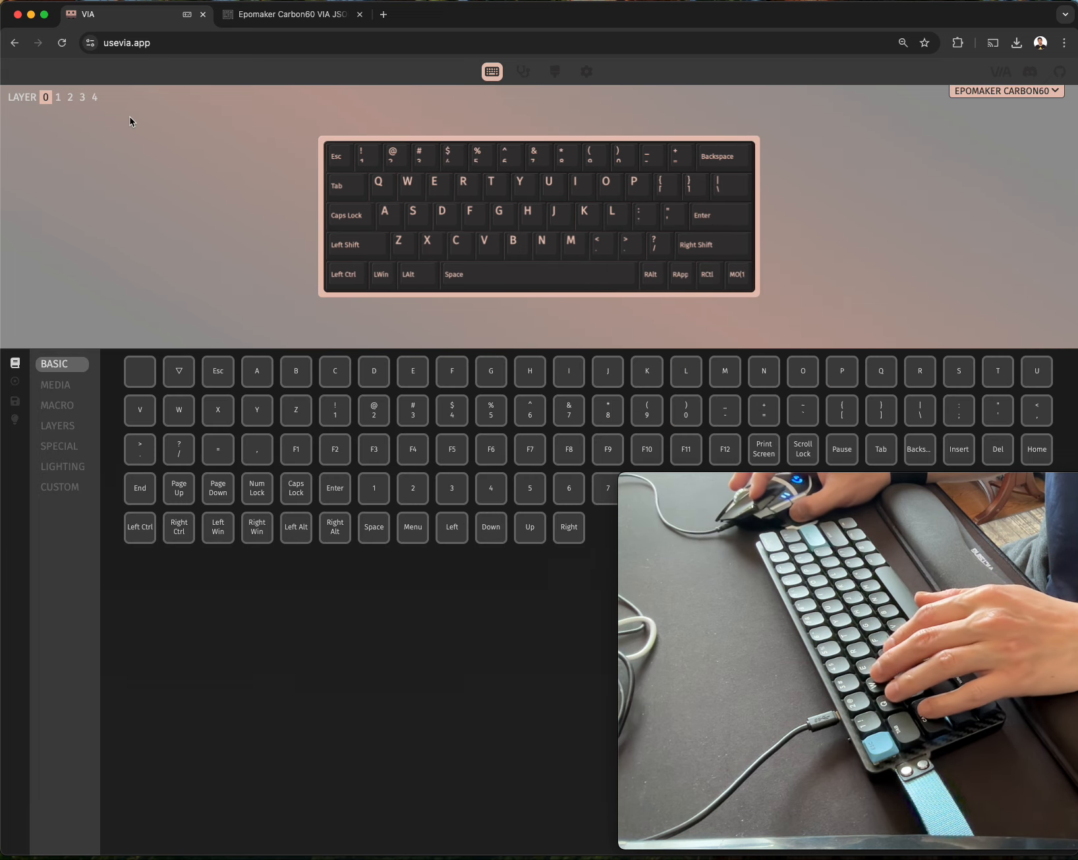
pyautogui.click(82, 97)
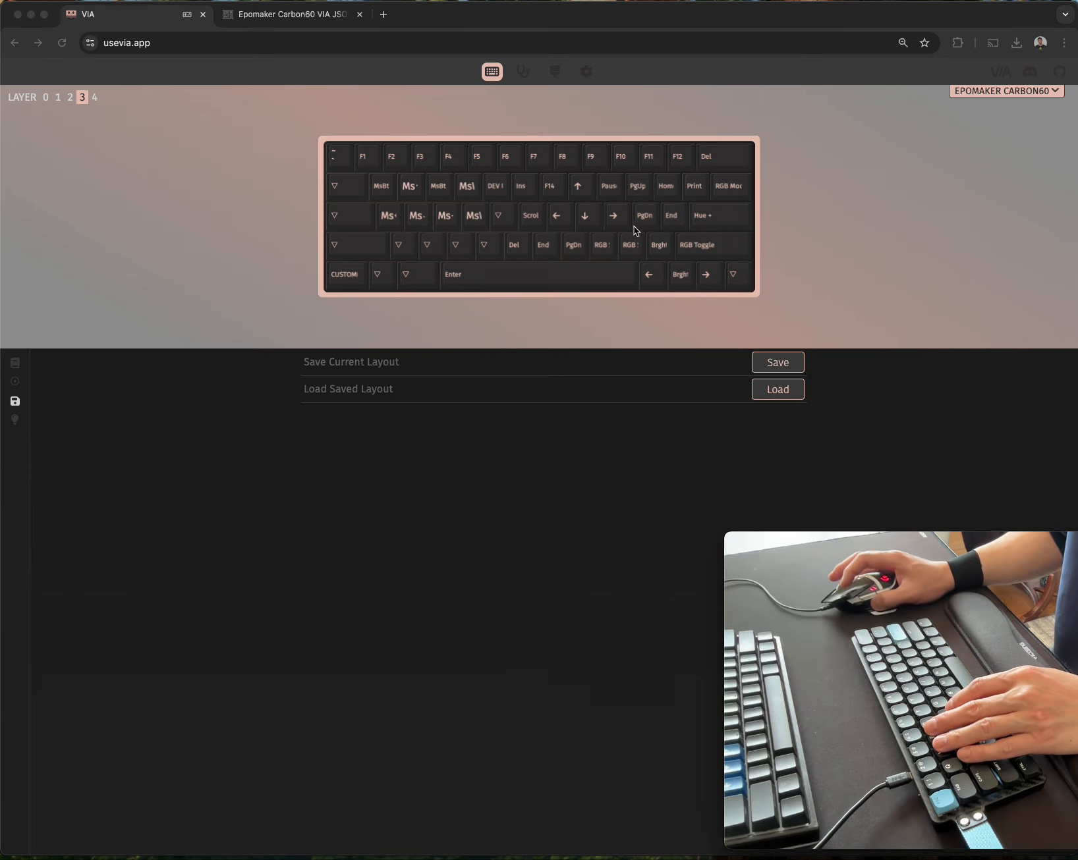
pyautogui.click(398, 217)
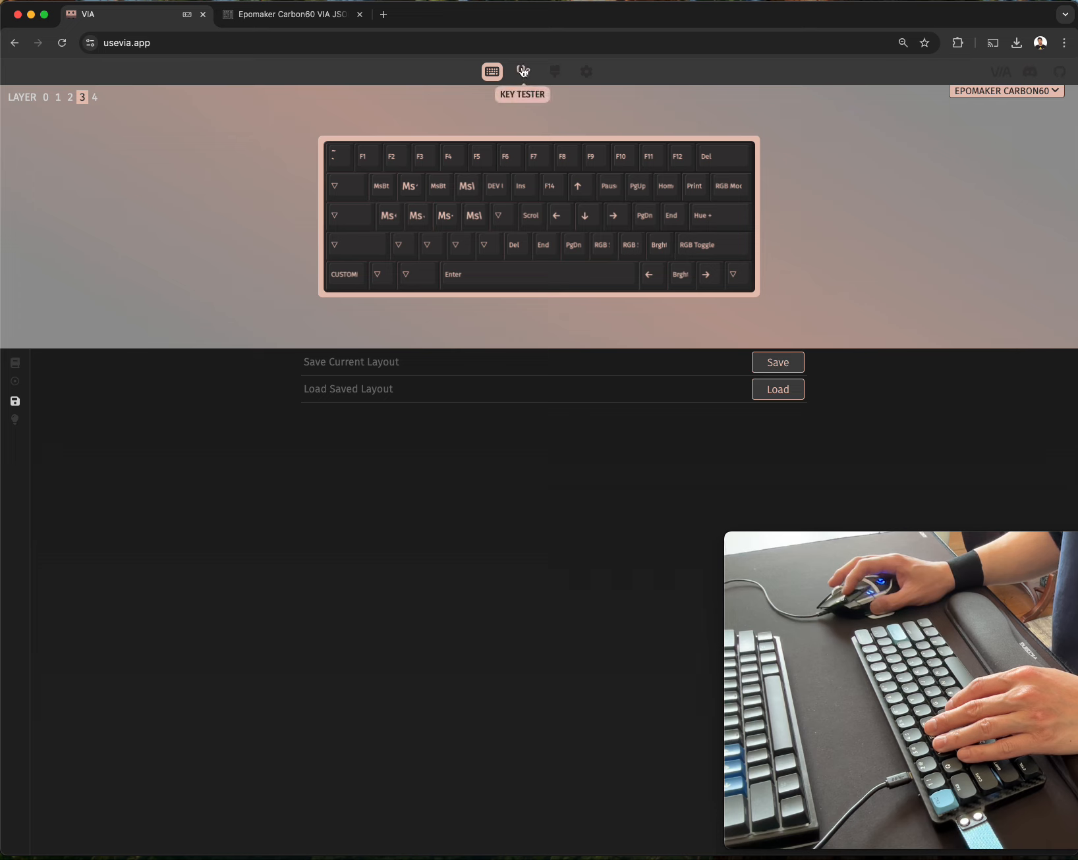
pyautogui.click(14, 363)
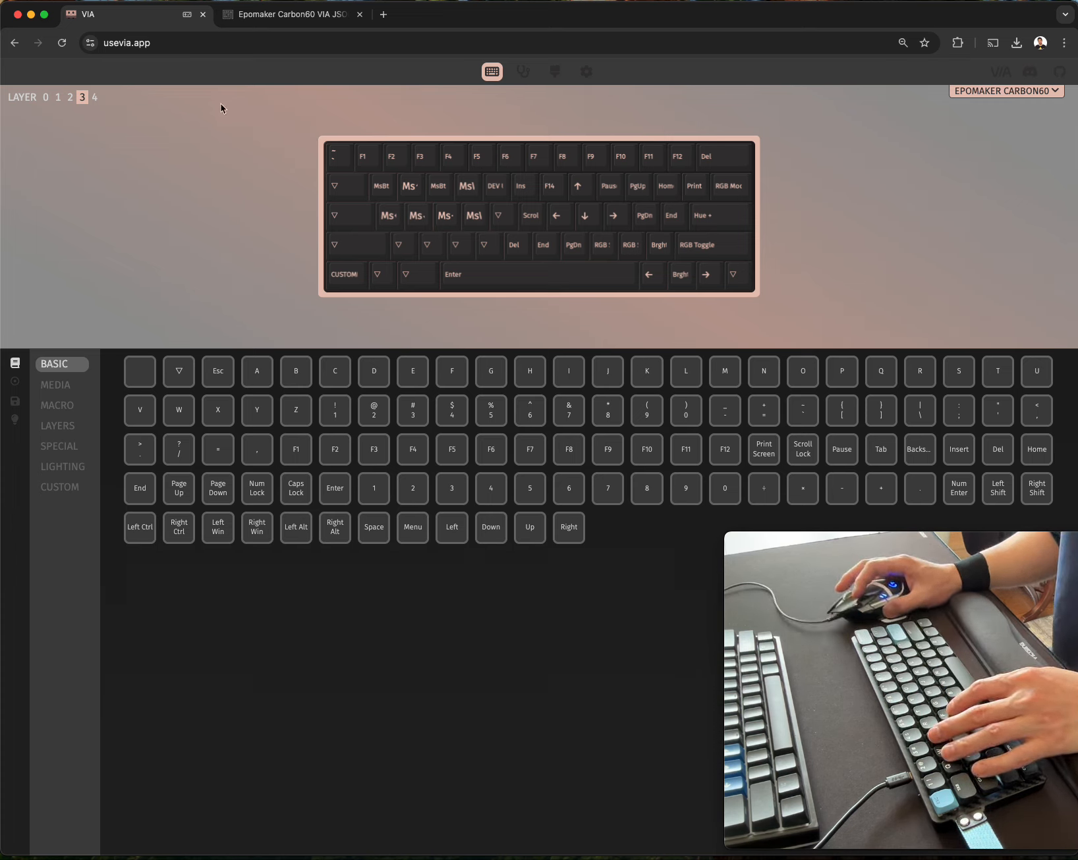
pyautogui.click(58, 97)
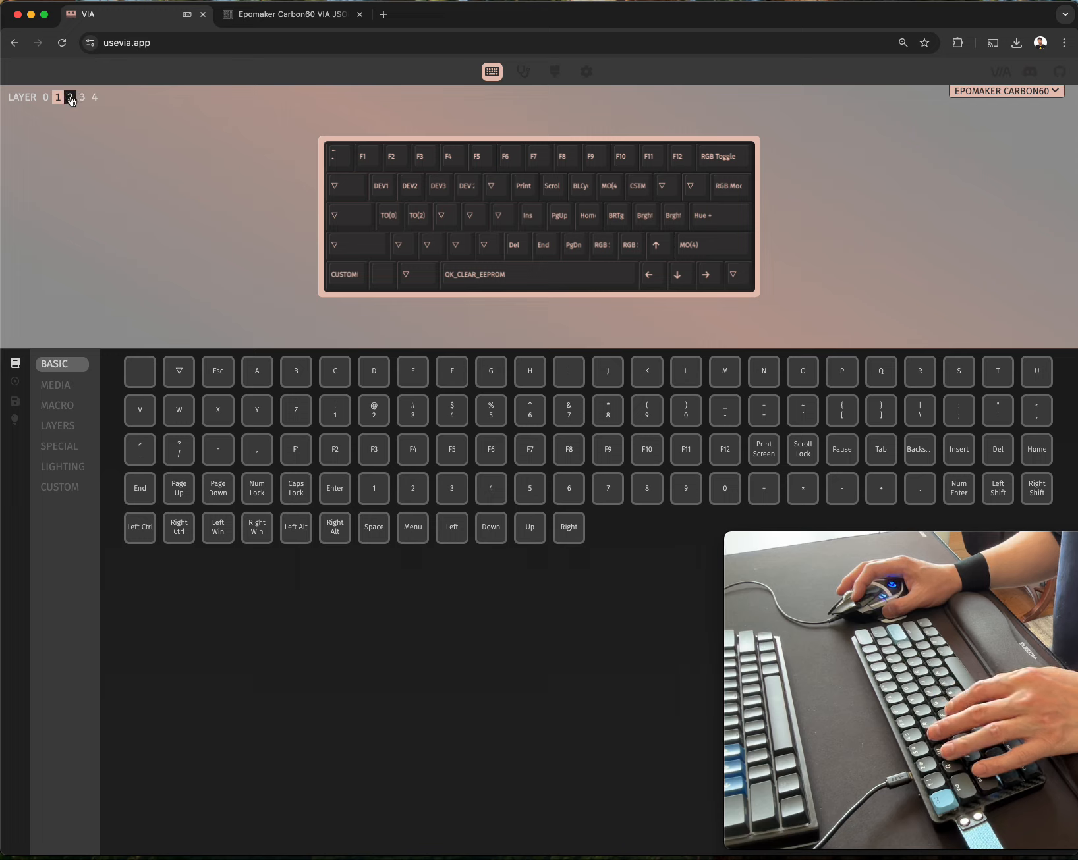
pyautogui.click(83, 98)
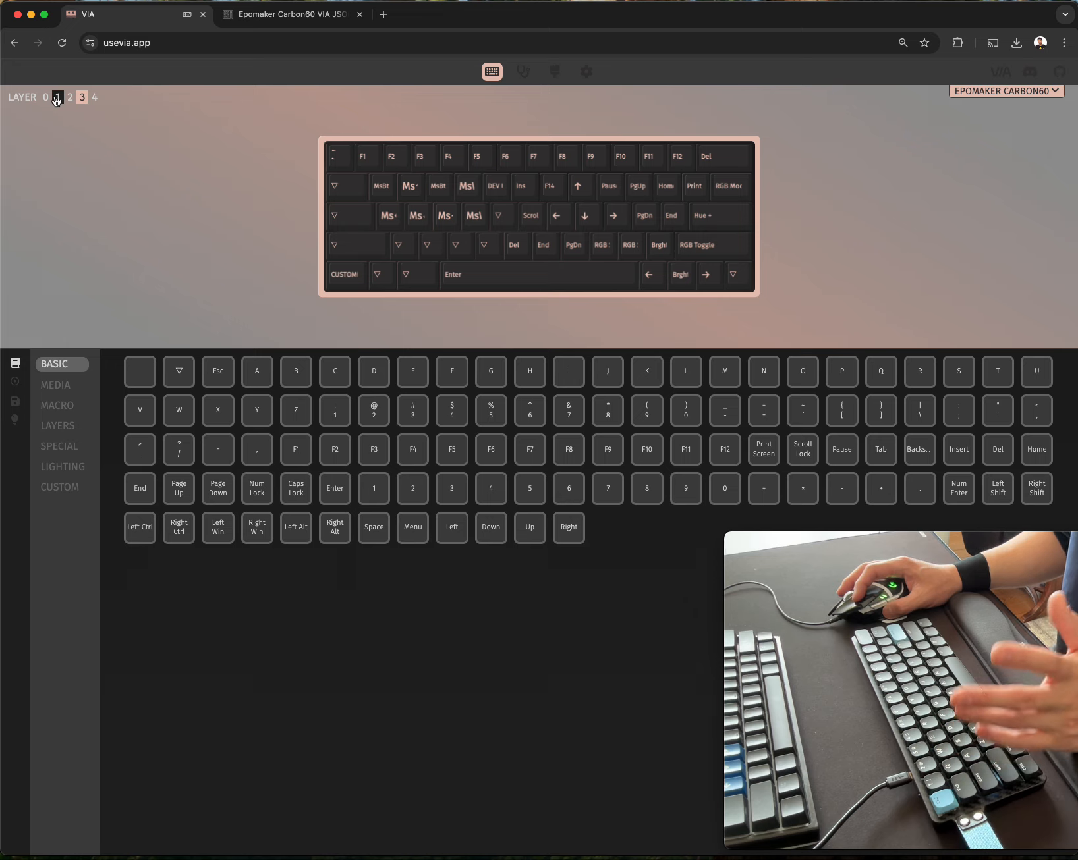
pyautogui.click(57, 98)
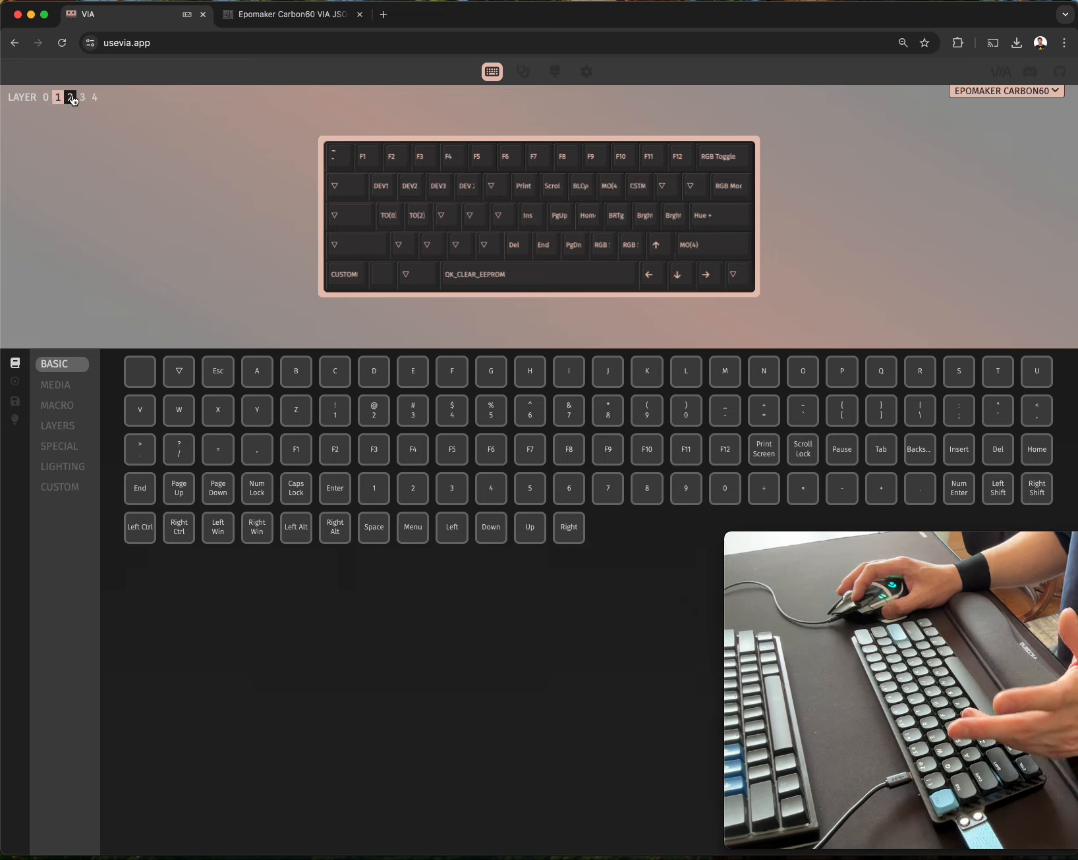
# Save the current layout in the Carbon60 folder as epomaker_carbon60.DUCKY.layout.json.
pyautogui.click(15, 401)
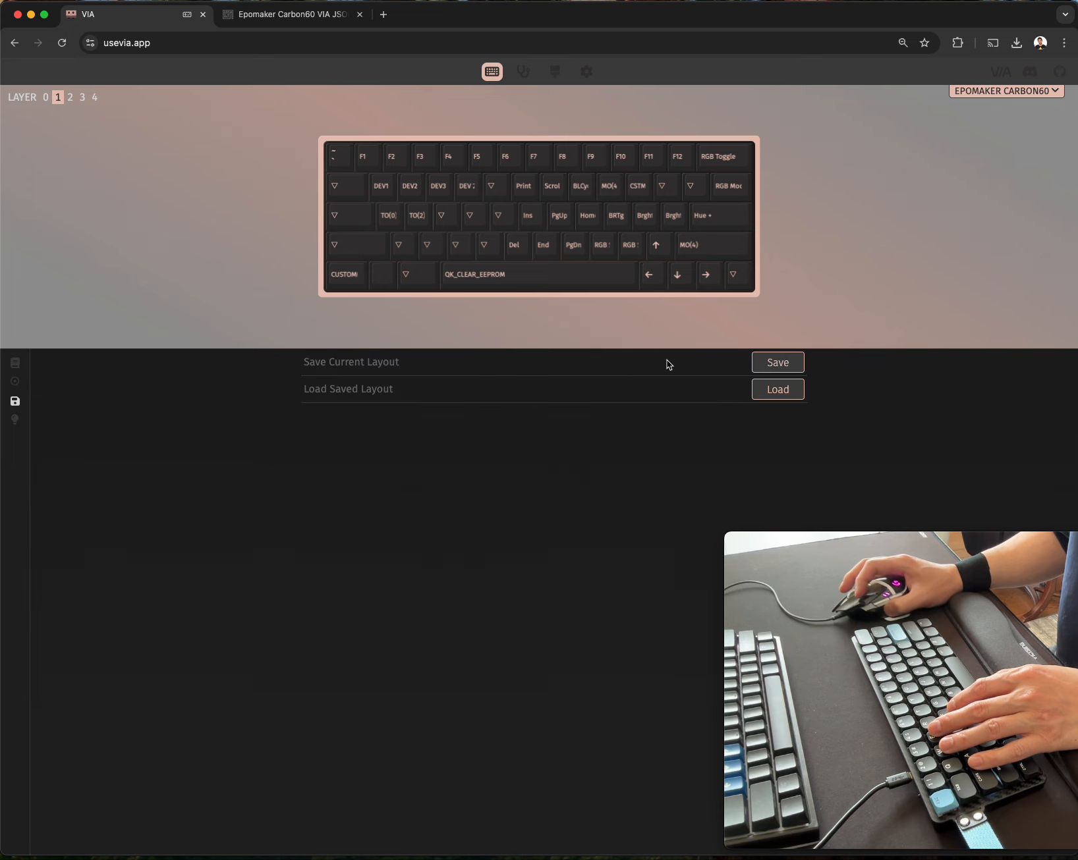
pyautogui.click(790, 364)
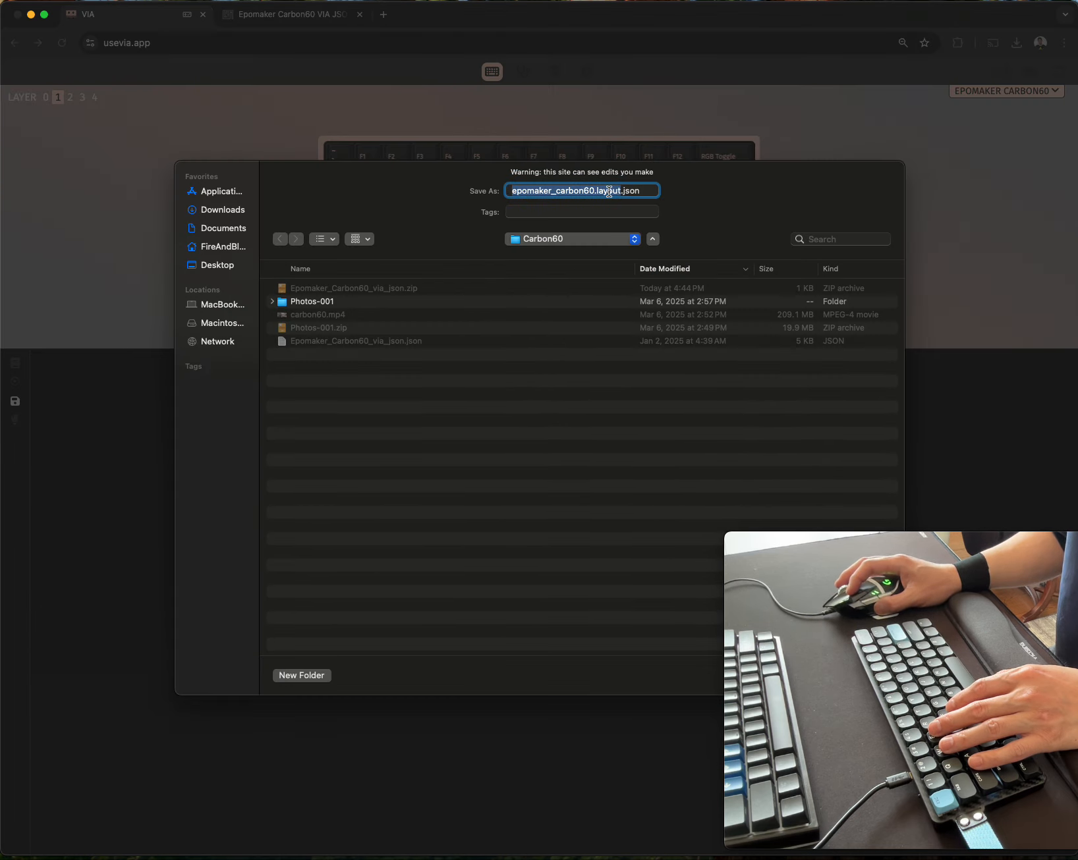
pyautogui.click(600, 191)
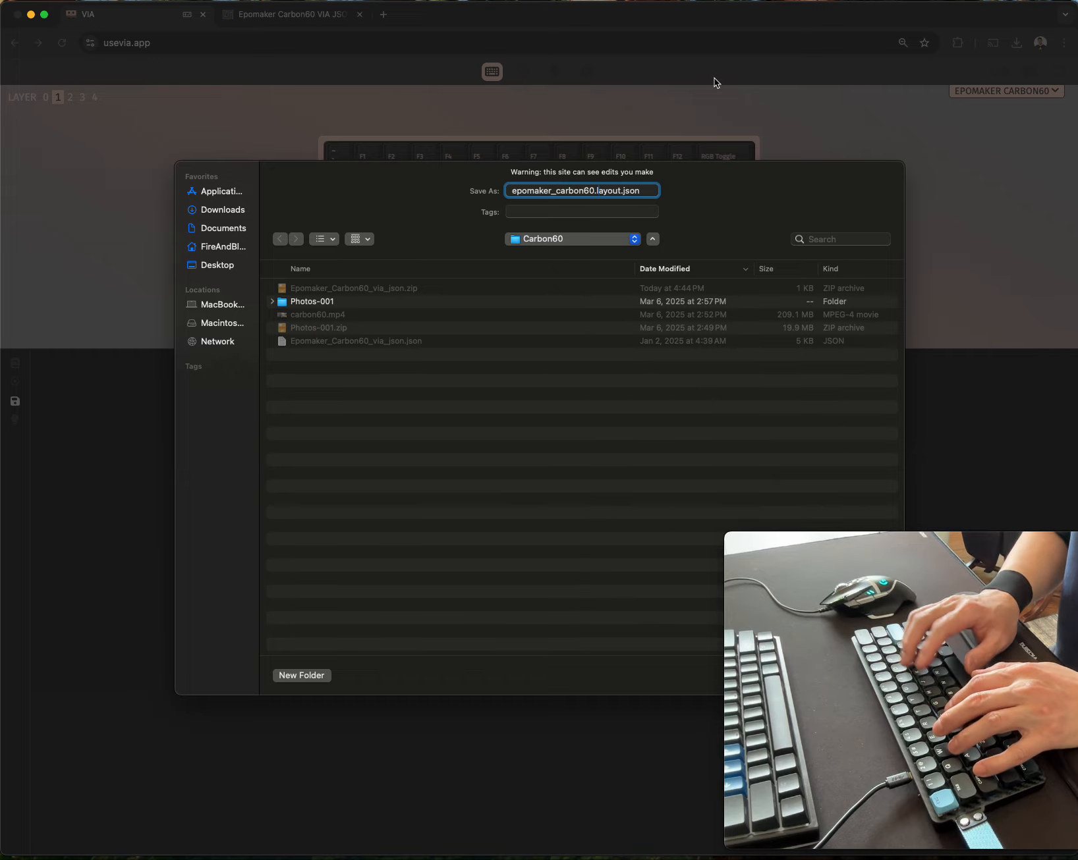
pyautogui.write('DUCKY.')
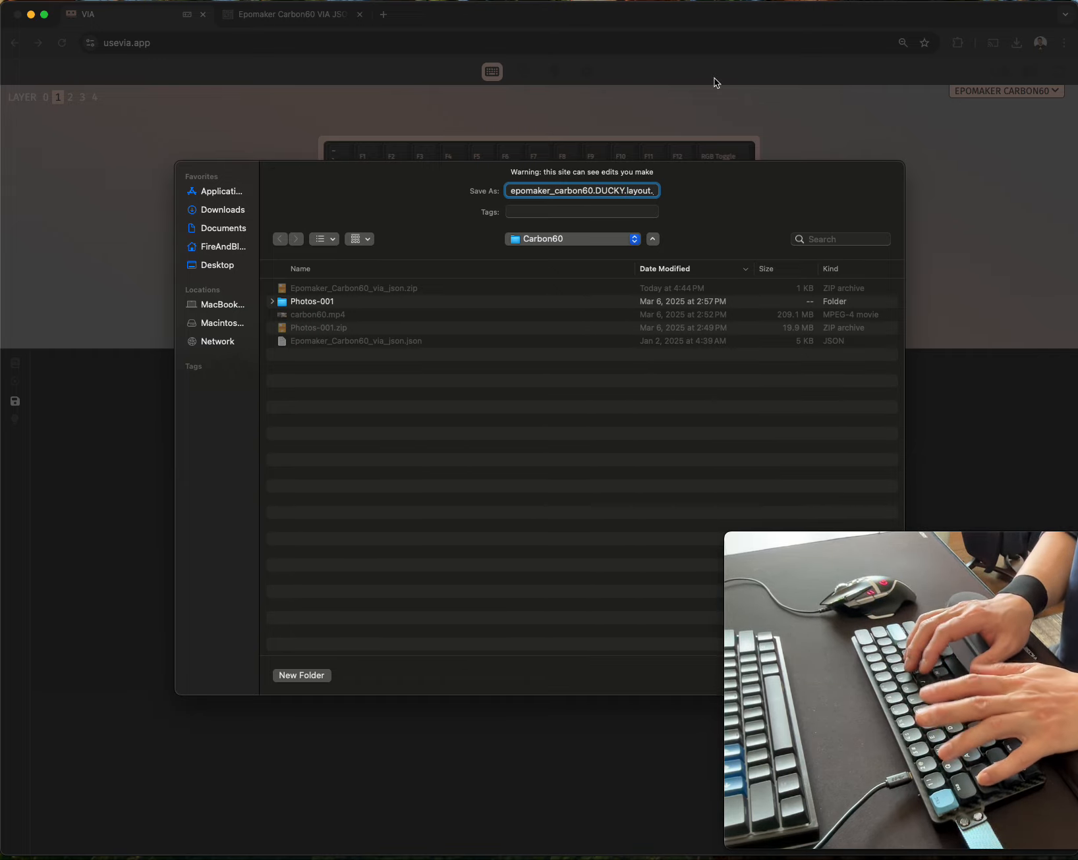
pyautogui.press('Left')
pyautogui.press('Left')
pyautogui.press('Left')
pyautogui.press('Left')
pyautogui.press('Left')
pyautogui.press('Left')
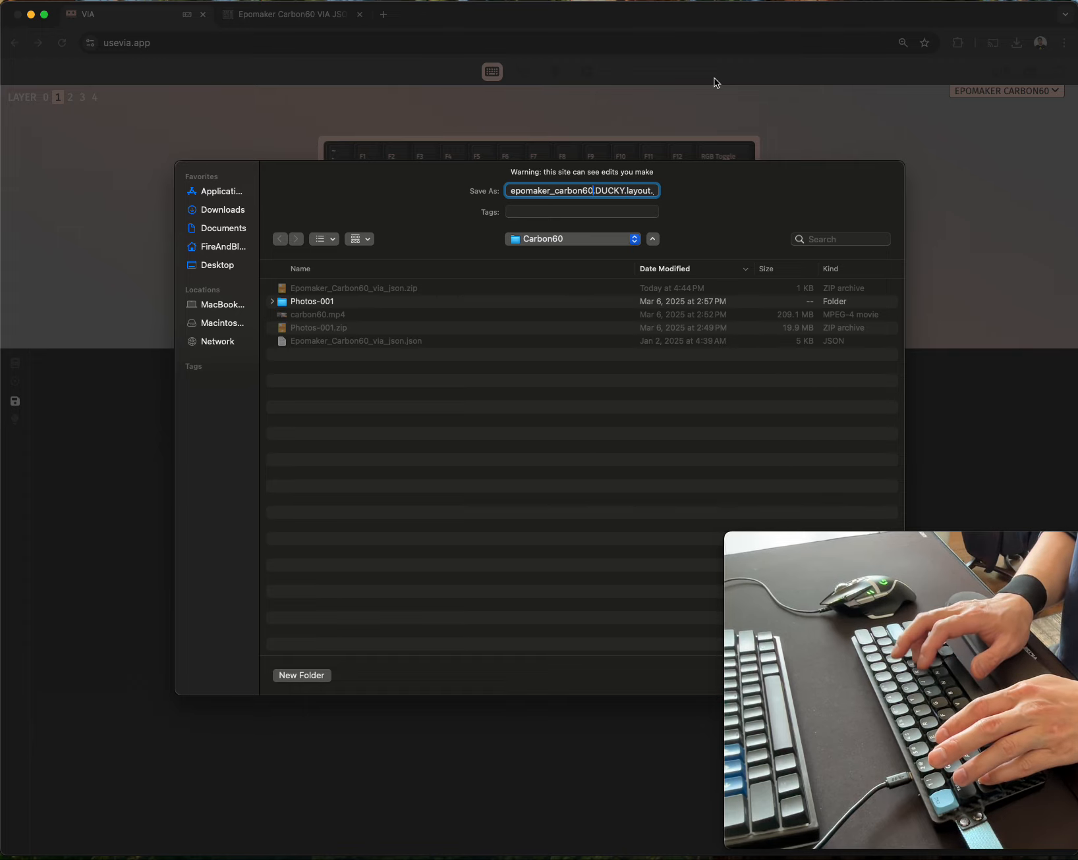
pyautogui.press('Return')
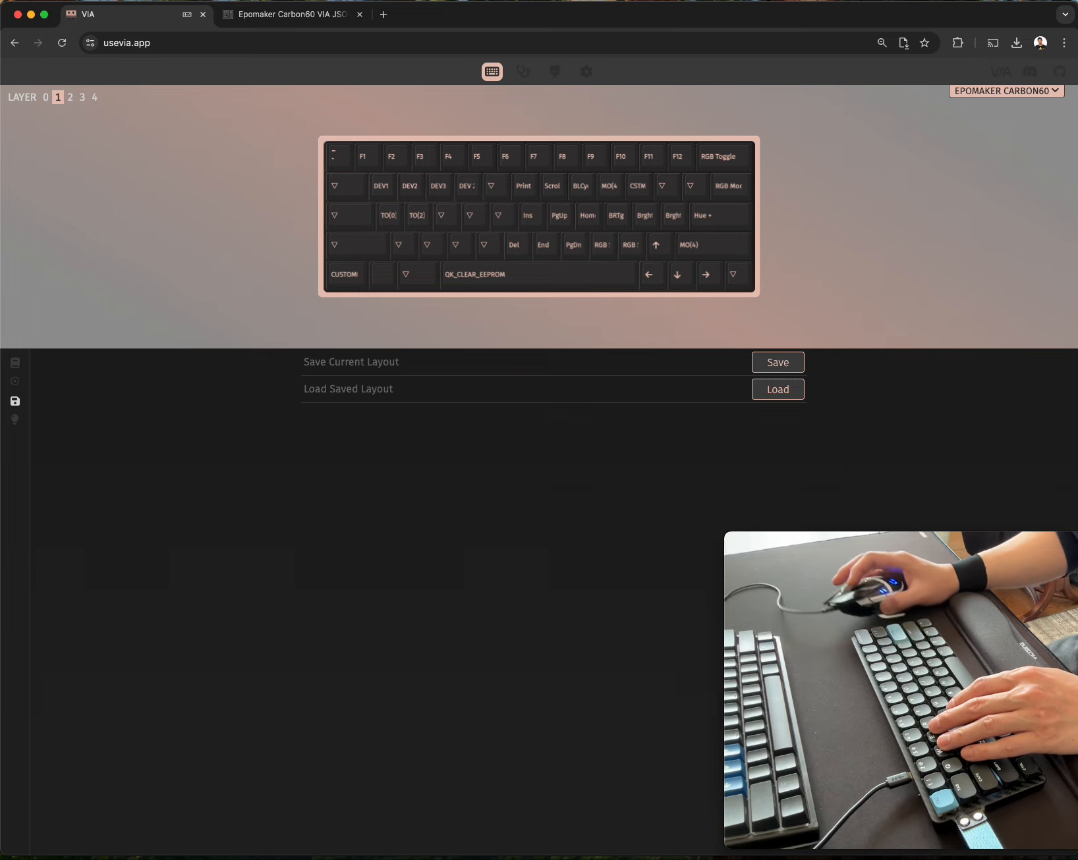
# Switch to the text editor and open epomaker_carbon60.DUCKY.layout.json from the Carbon60 folder.
pyautogui.press('super+Tab')
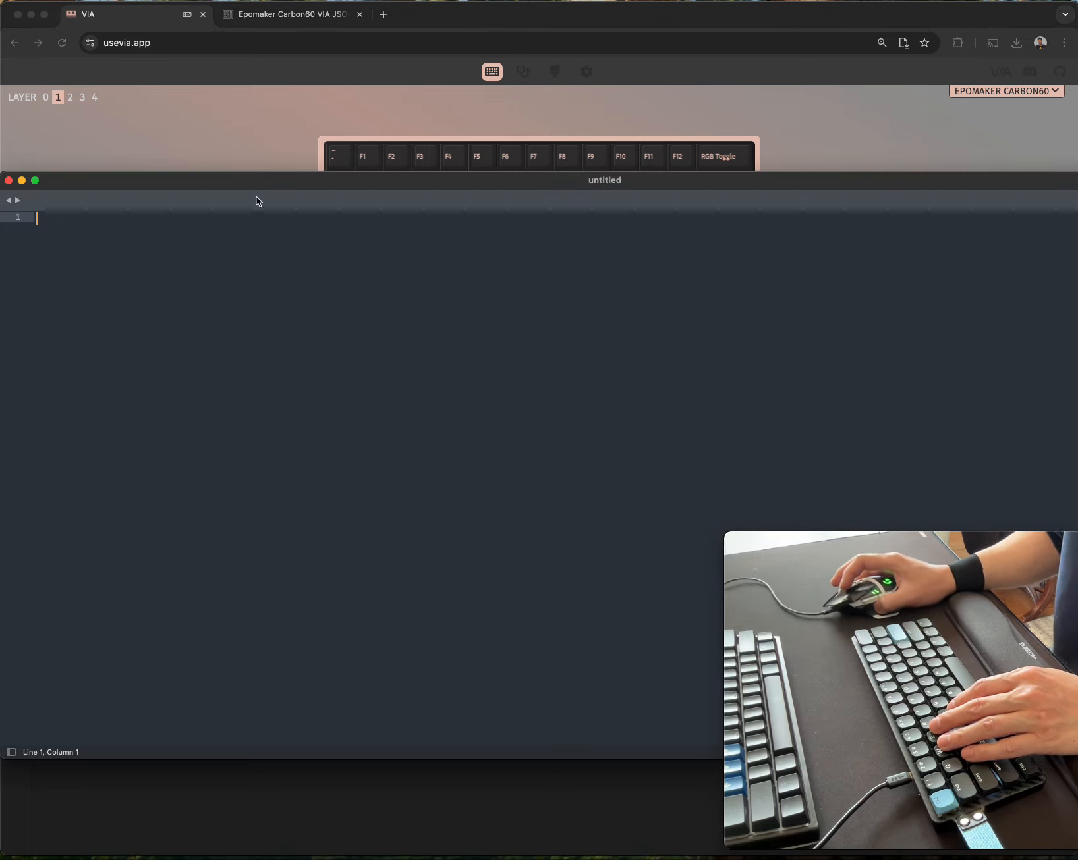
pyautogui.click(0, 0)
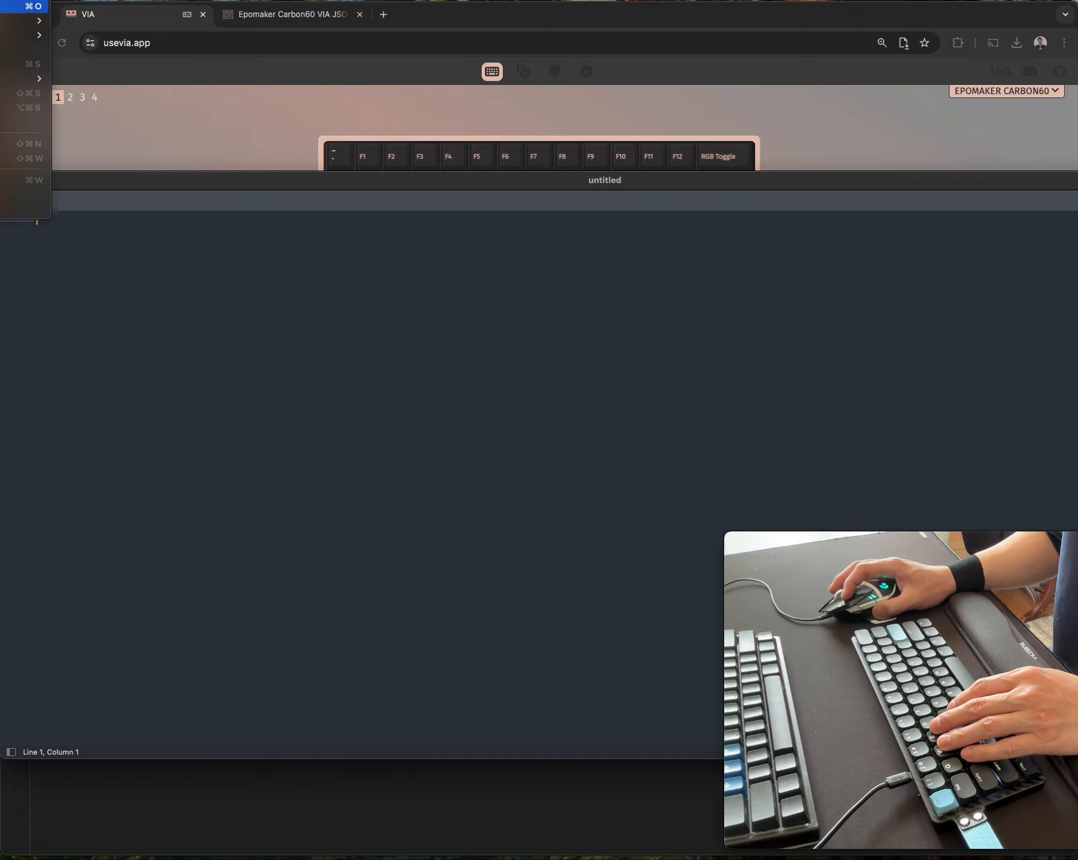
pyautogui.click(5, 5)
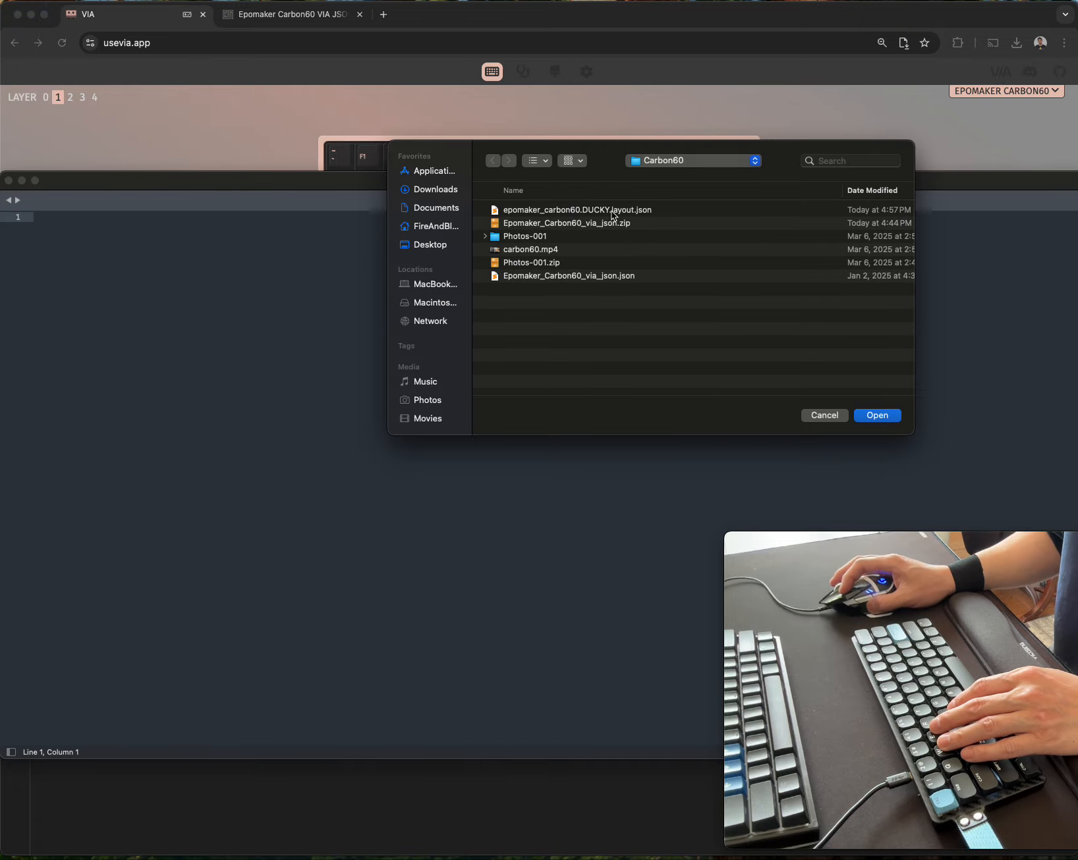
pyautogui.doubleClick(611, 211)
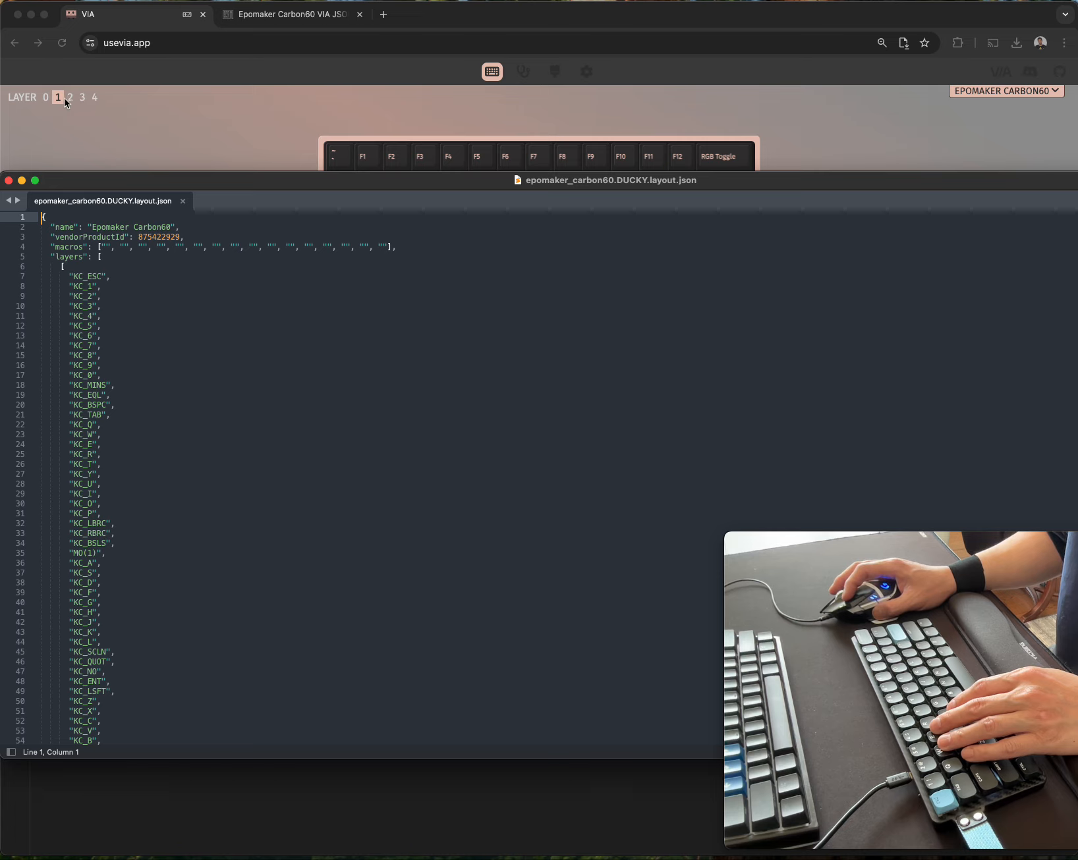
# Examine the start of the "layers" array and the bracketed keycode block of the first layer.
pyautogui.click(92, 266)
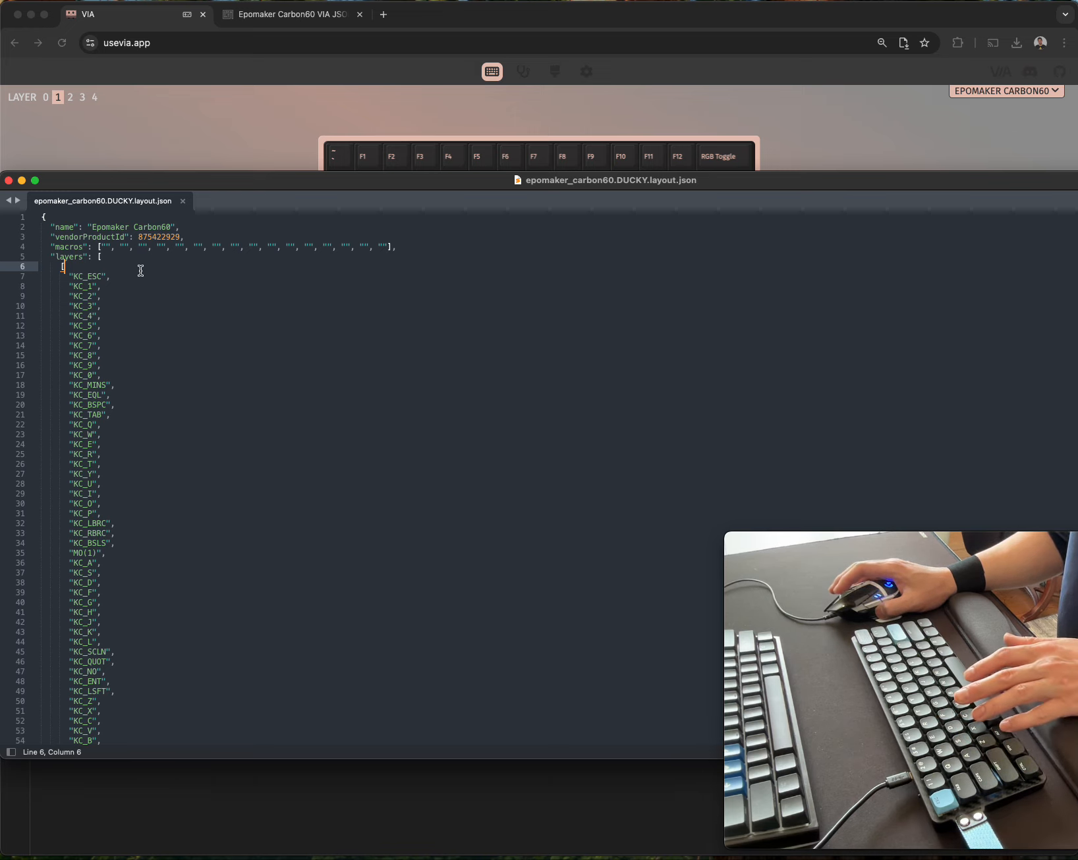
pyautogui.scroll(-3, 140, 269)
pyautogui.scroll(3, 135, 274)
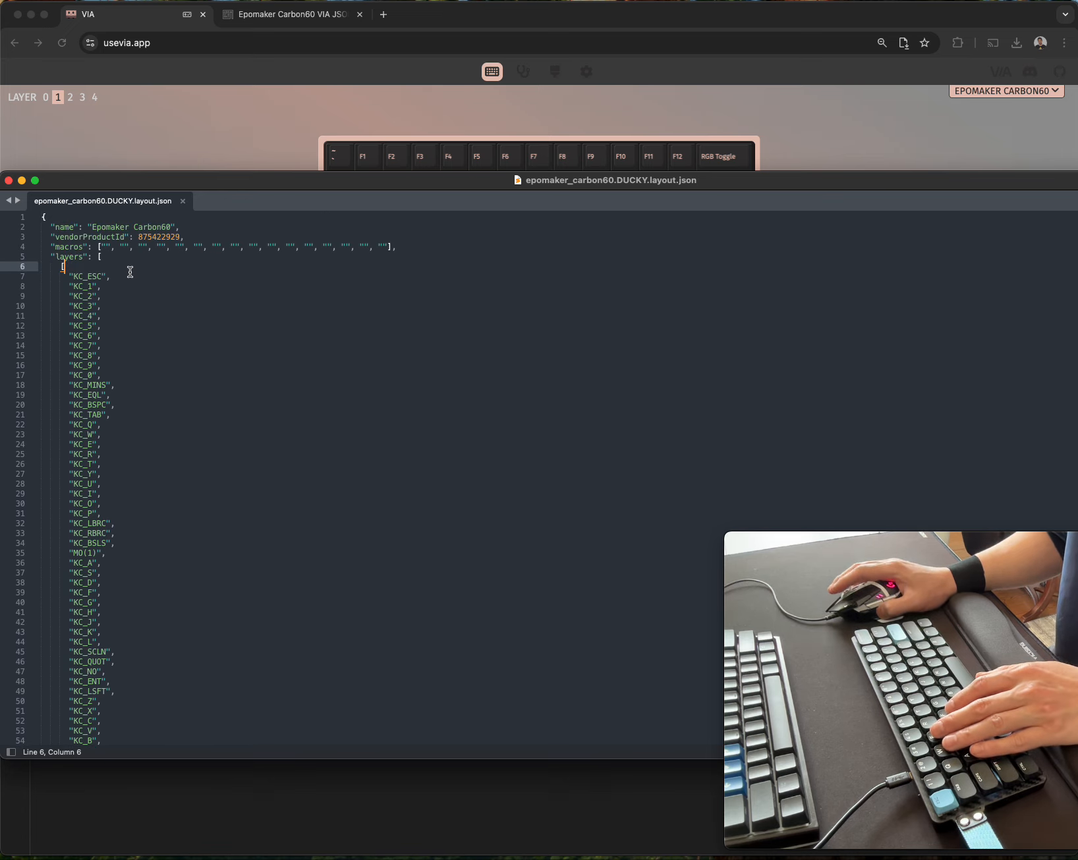
pyautogui.scroll(-10, 165, 310)
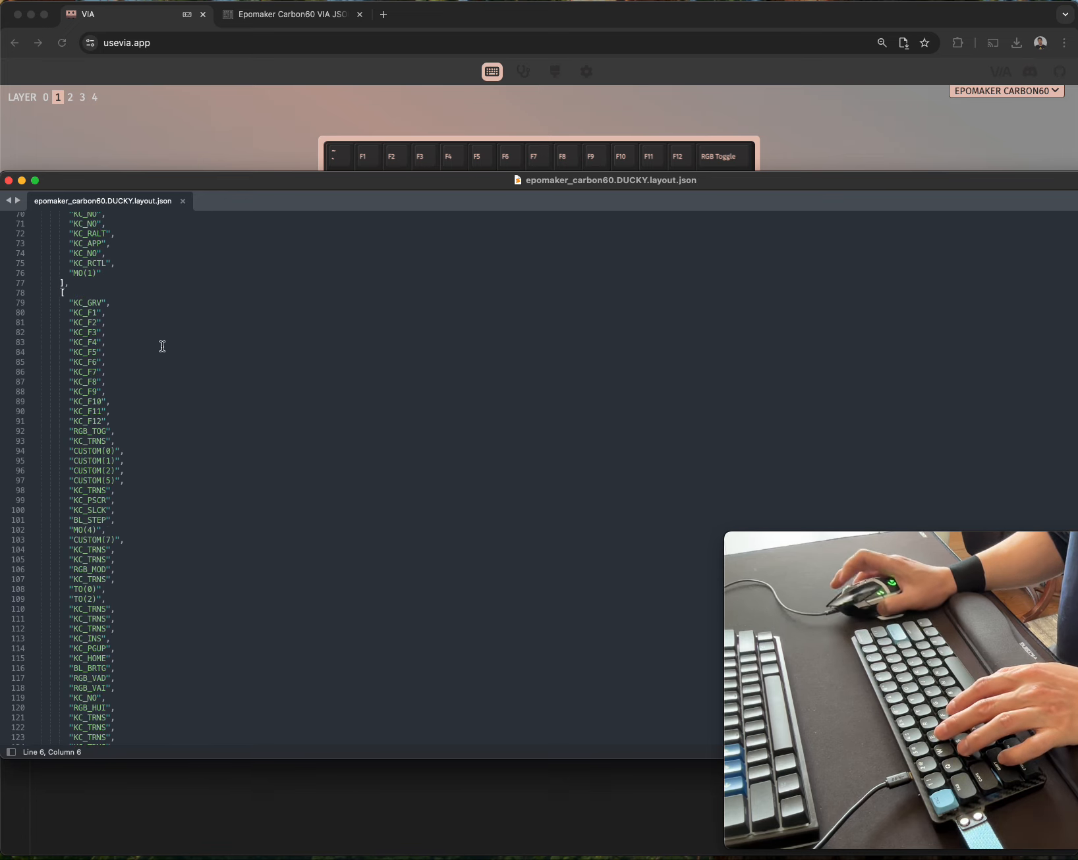
pyautogui.scroll(10, 180, 366)
pyautogui.moveTo(60, 260); pyautogui.dragTo(91, 258)
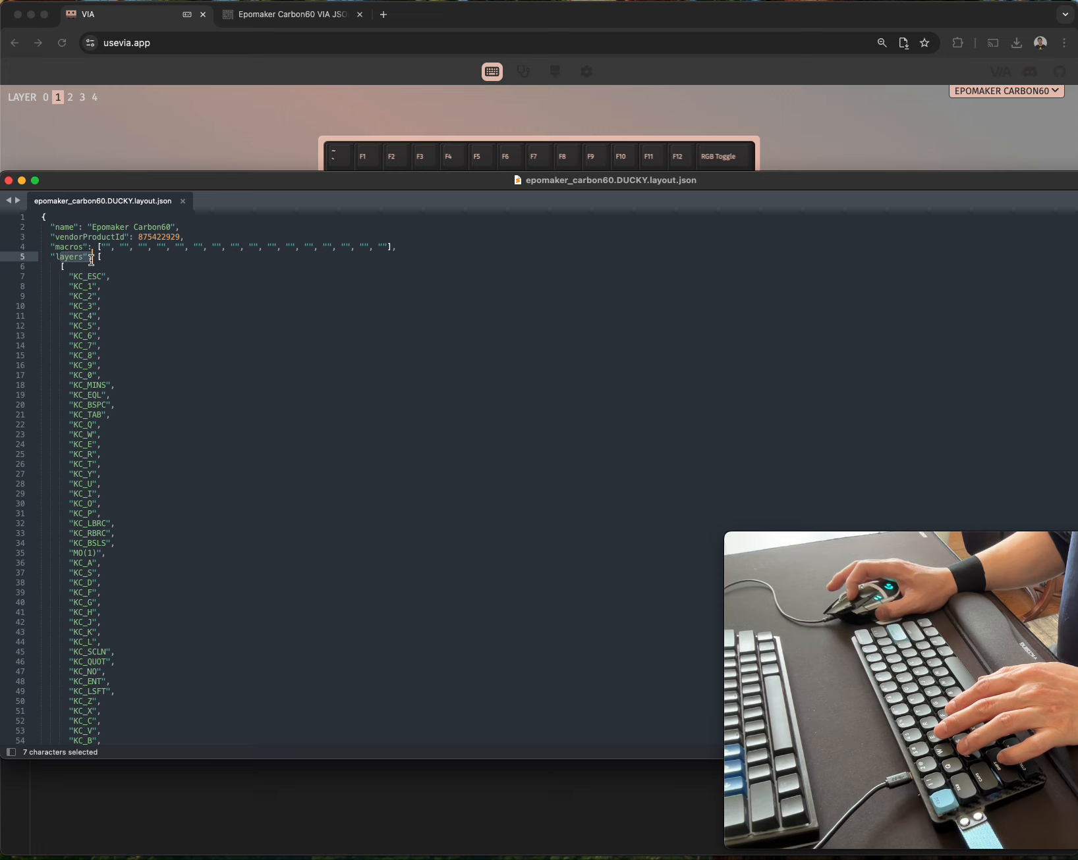
pyautogui.click(110, 255)
pyautogui.click(65, 266)
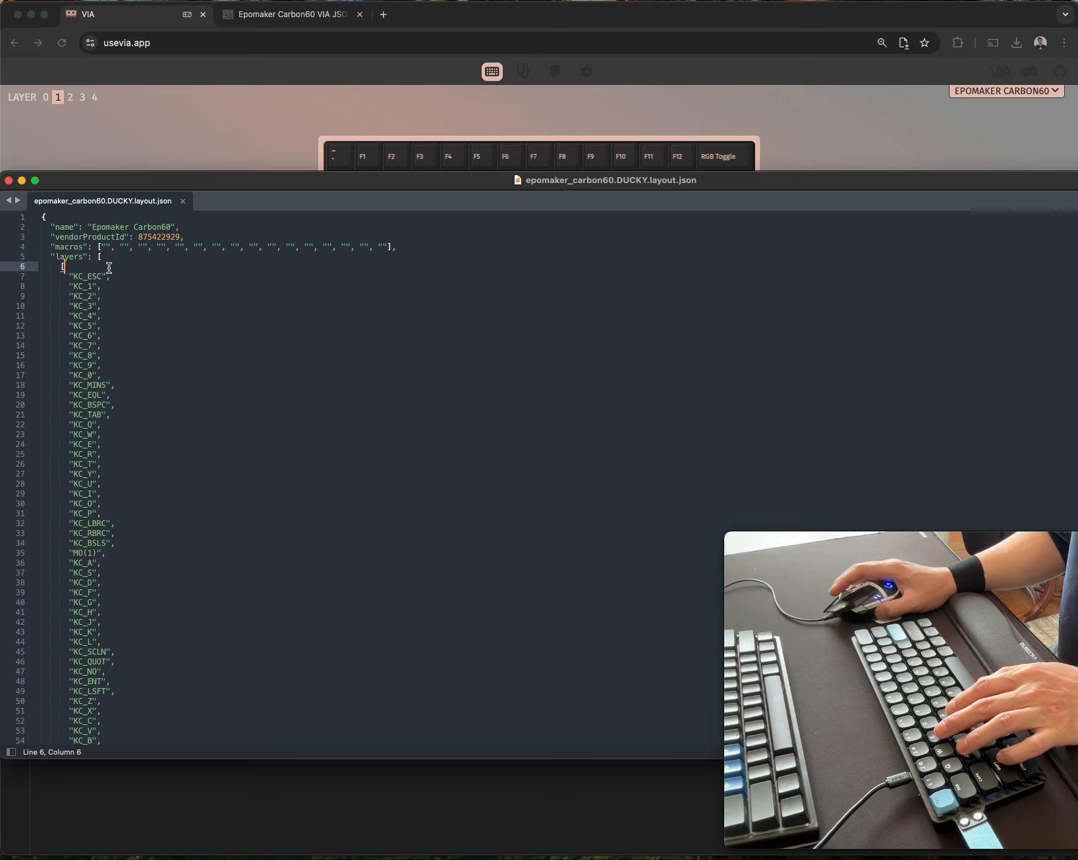
# Look through the remaining layer blocks in the layout file and locate where layer 3's block starts and ends.
pyautogui.scroll(-15, 108, 276)
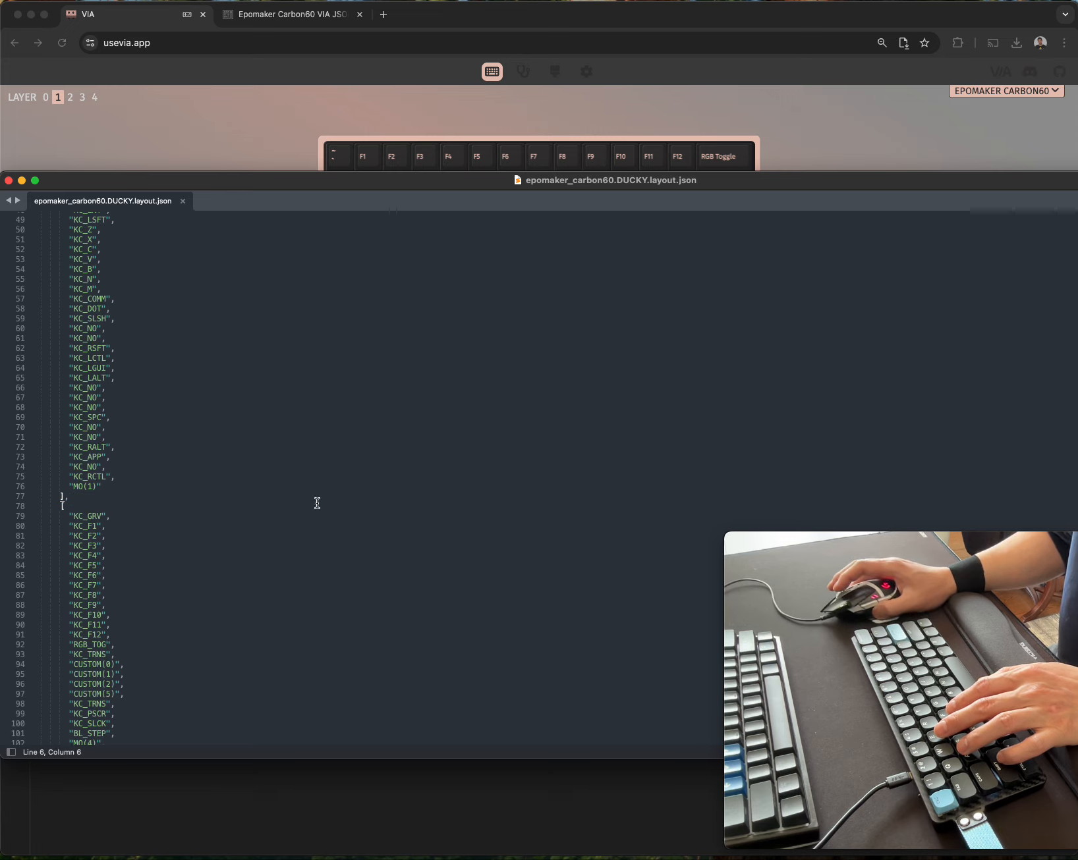
pyautogui.scroll(-20, 317, 503)
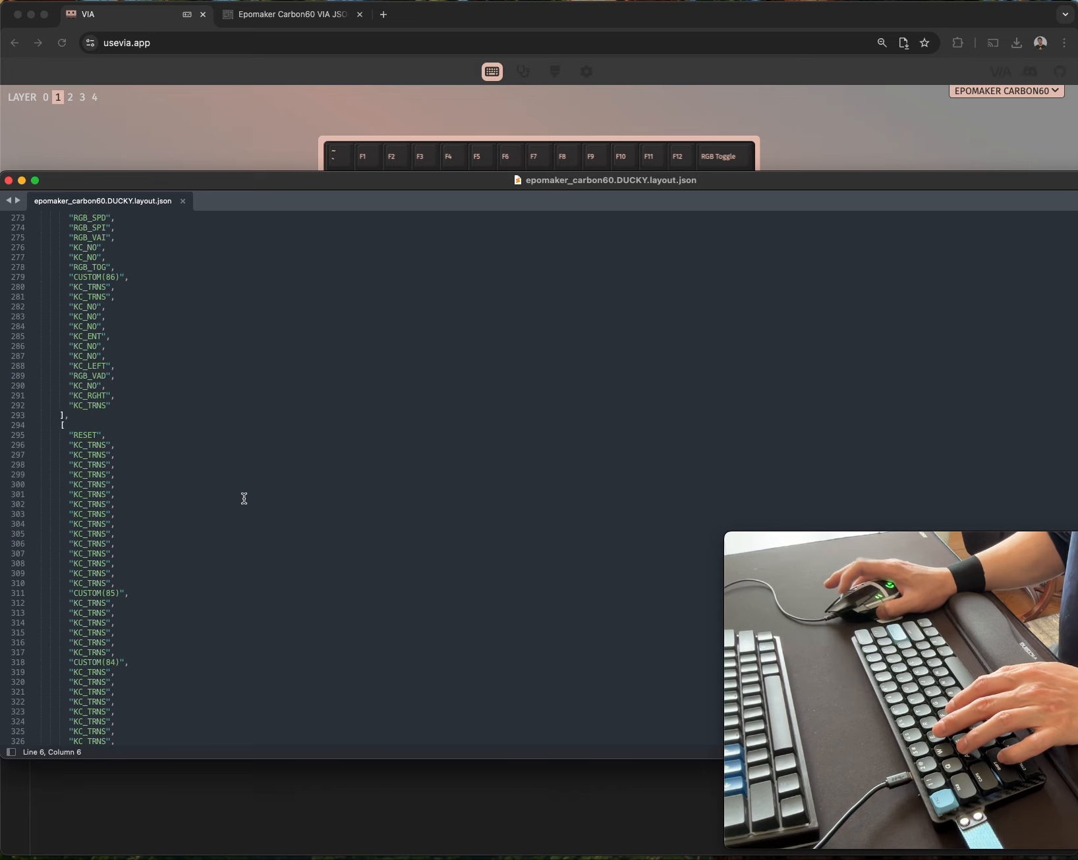
pyautogui.scroll(-13, 243, 499)
pyautogui.scroll(10, 189, 533)
pyautogui.click(107, 319)
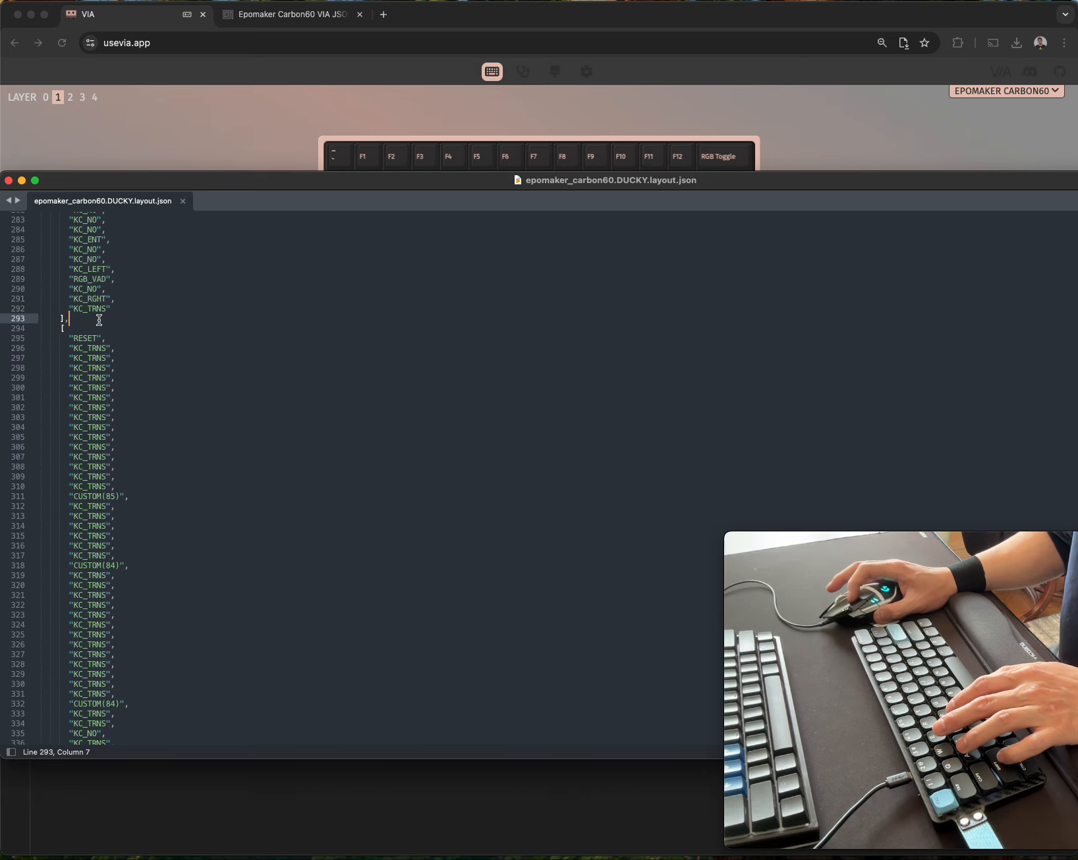
pyautogui.scroll(15, 152, 361)
pyautogui.scroll(8, 162, 343)
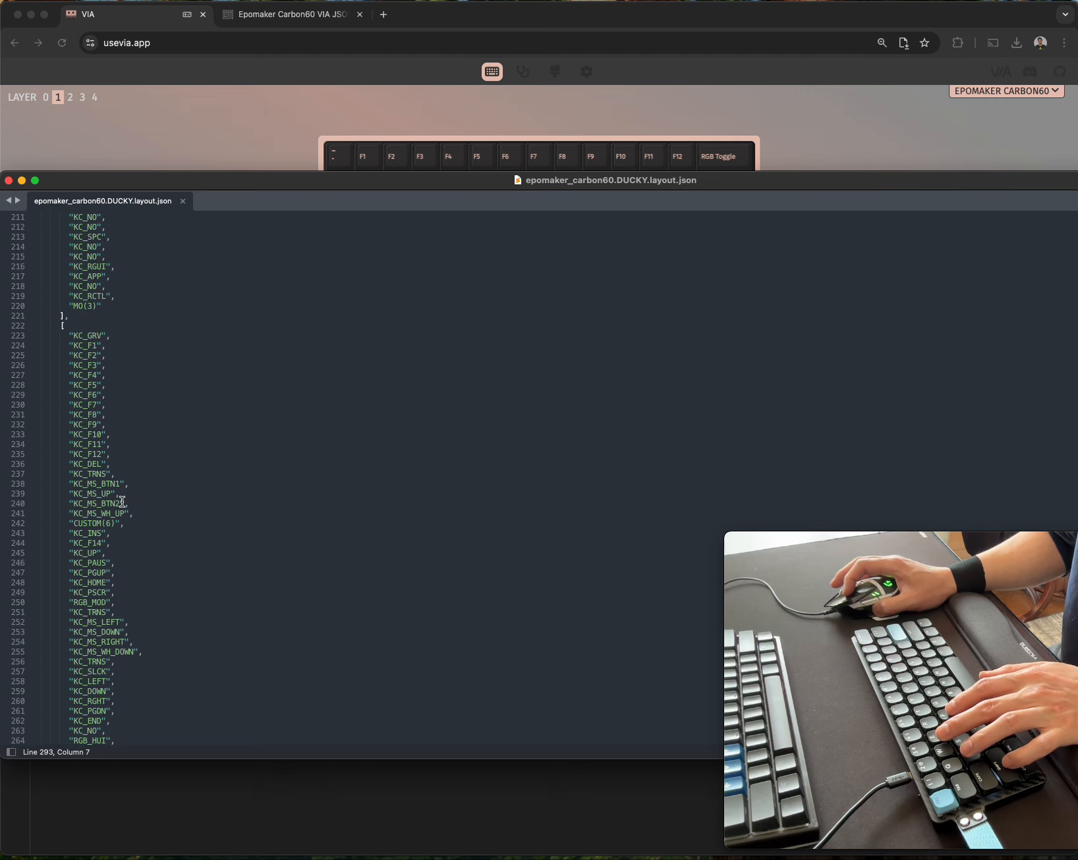
# Copy layer 3's entire bracketed block, paste it over layer 1's block in the "layers" array, and save the file.
pyautogui.keyDown('shift'); pyautogui.click(74, 320); pyautogui.keyUp('shift')
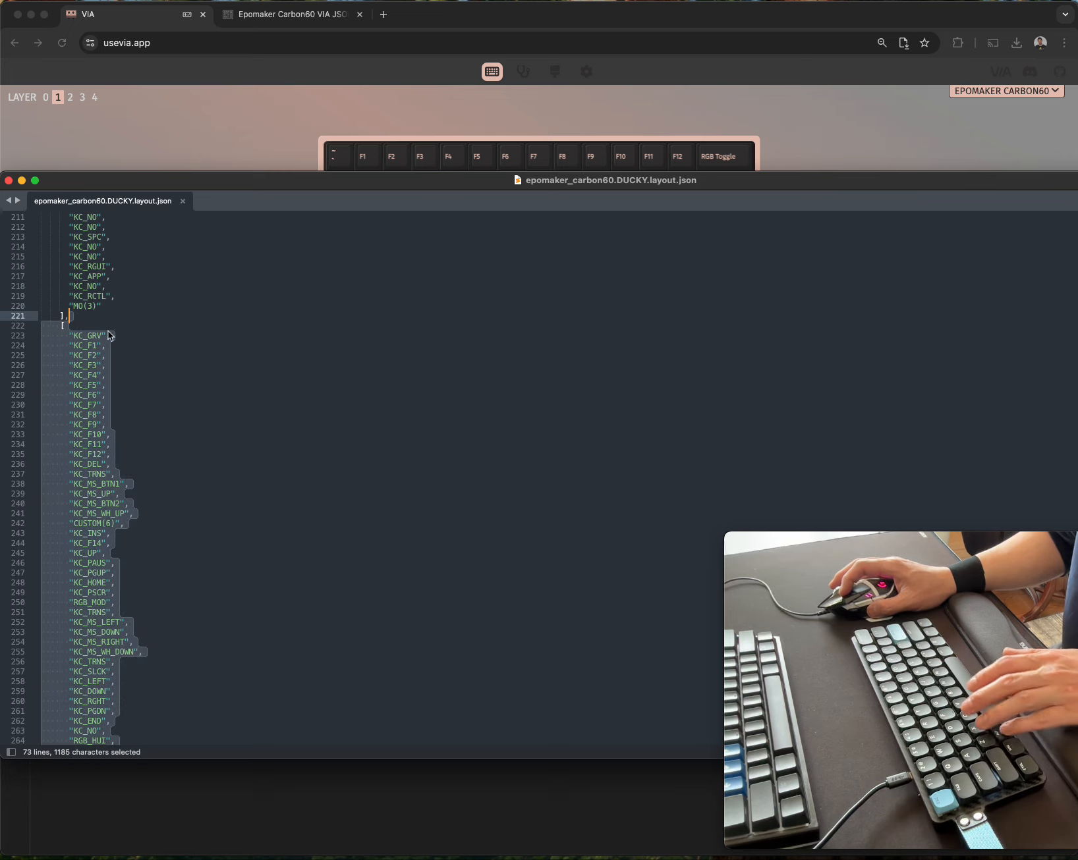
pyautogui.scroll(20, 134, 342)
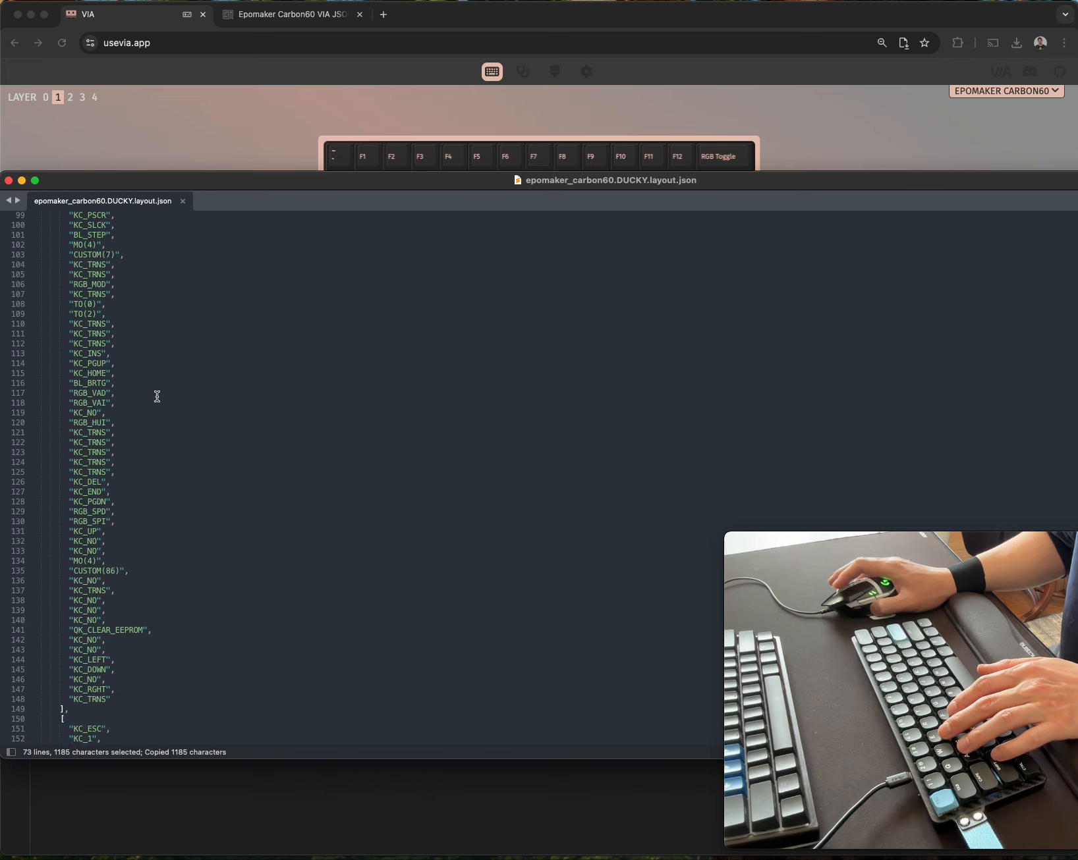
pyautogui.scroll(15, 159, 401)
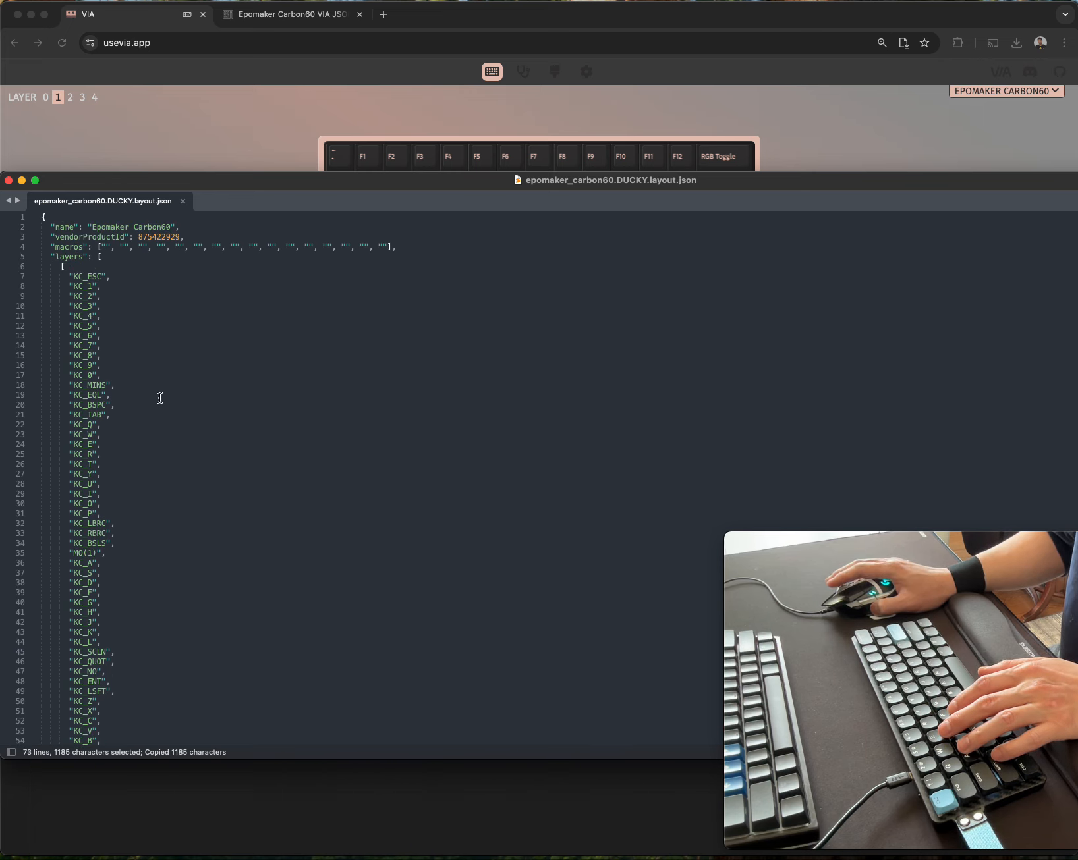
pyautogui.scroll(-10, 159, 399)
pyautogui.scroll(-2, 85, 540)
pyautogui.click(62, 585)
pyautogui.scroll(-20, 166, 557)
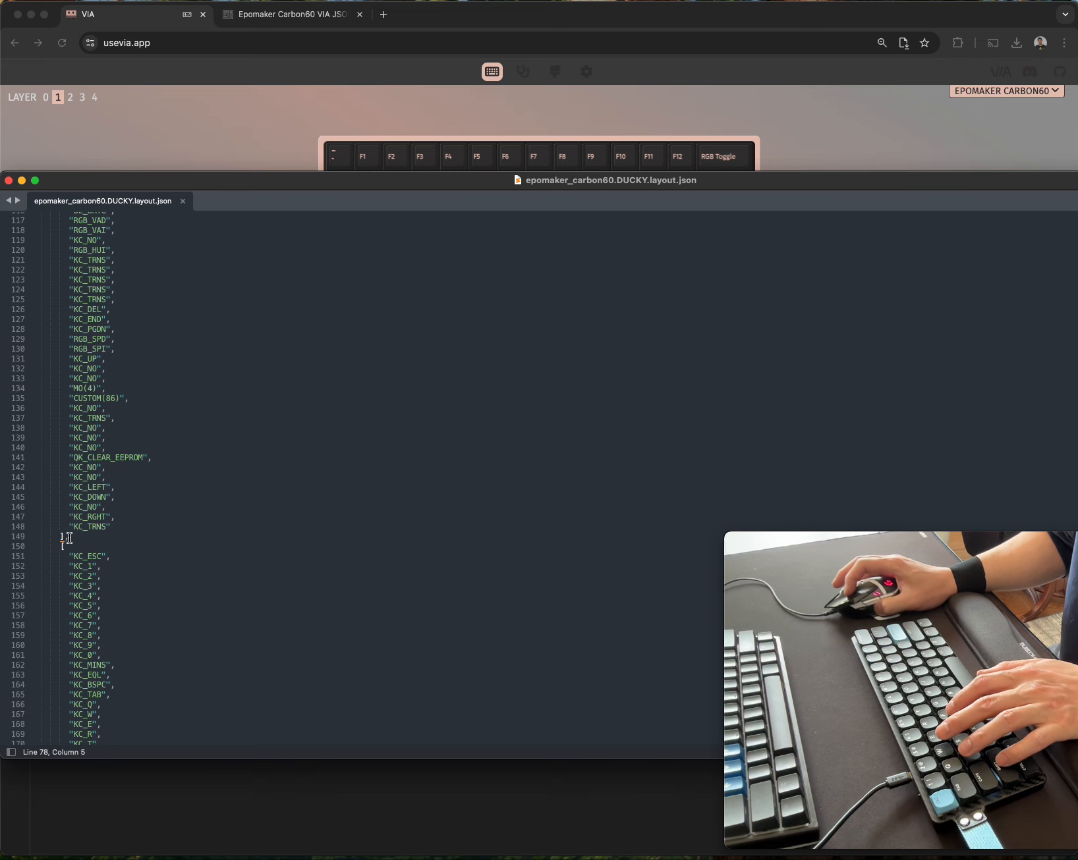
pyautogui.keyDown('shift'); pyautogui.click(65, 537); pyautogui.keyUp('shift')
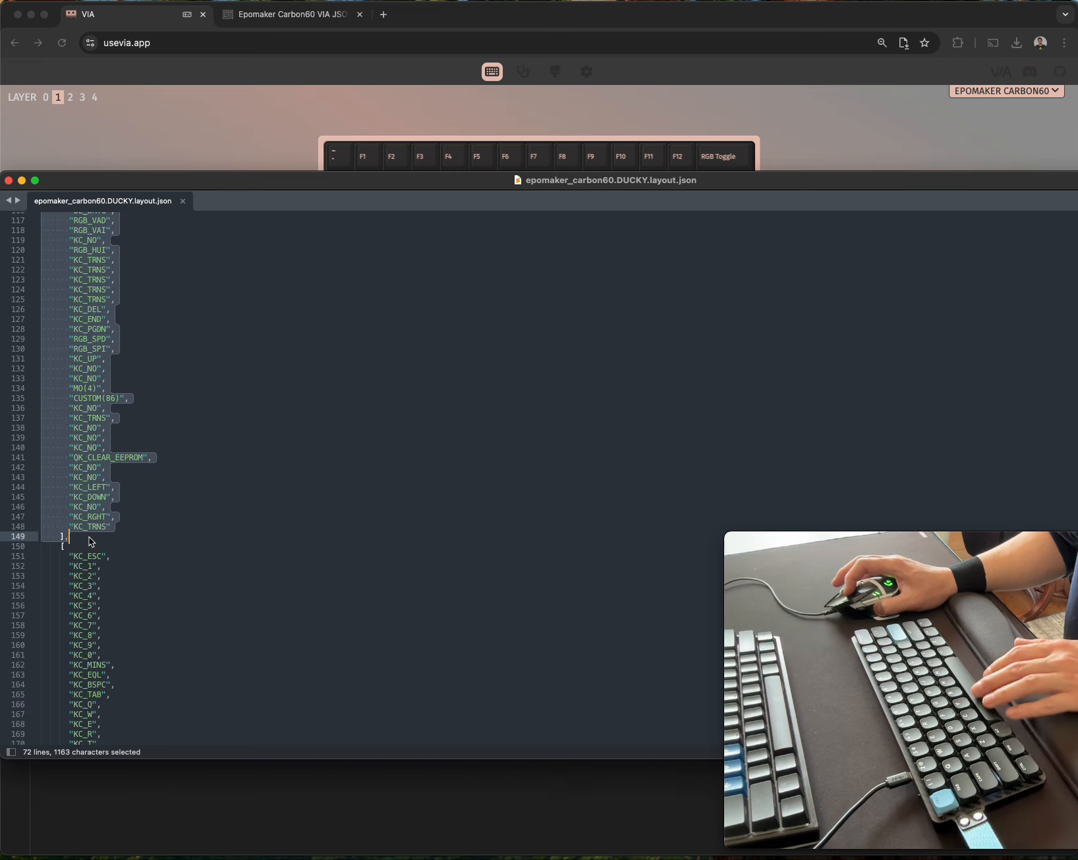
pyautogui.press('super+v')
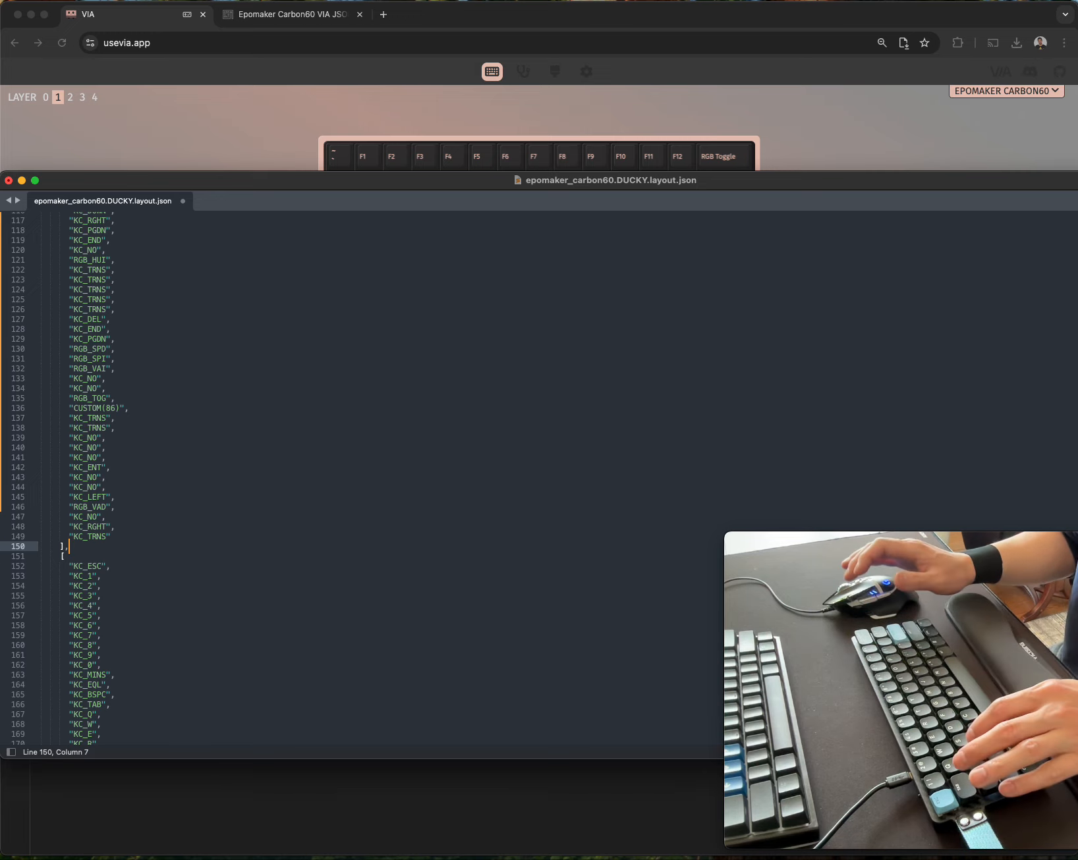
pyautogui.press('super+s')
# Delete the blank line before the opening bracket of layer 1's pasted block and save the layout file.
pyautogui.scroll(10, 185, 498)
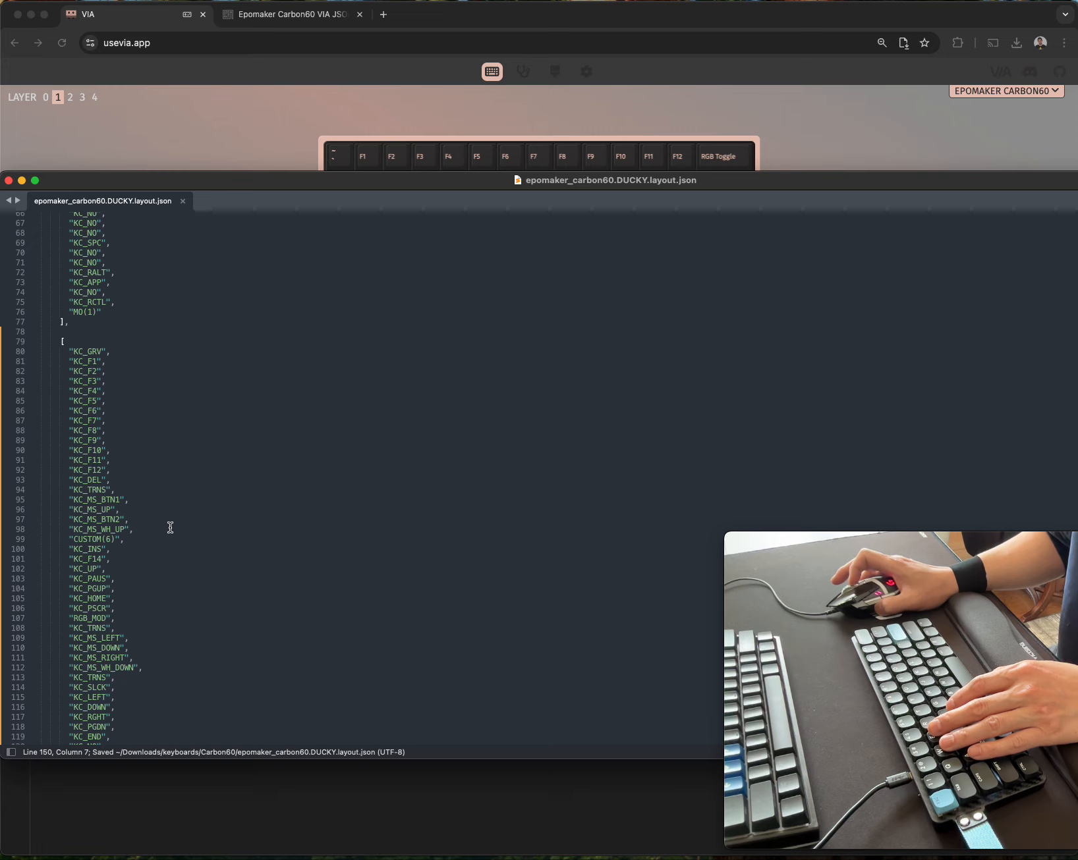
pyautogui.click(153, 333)
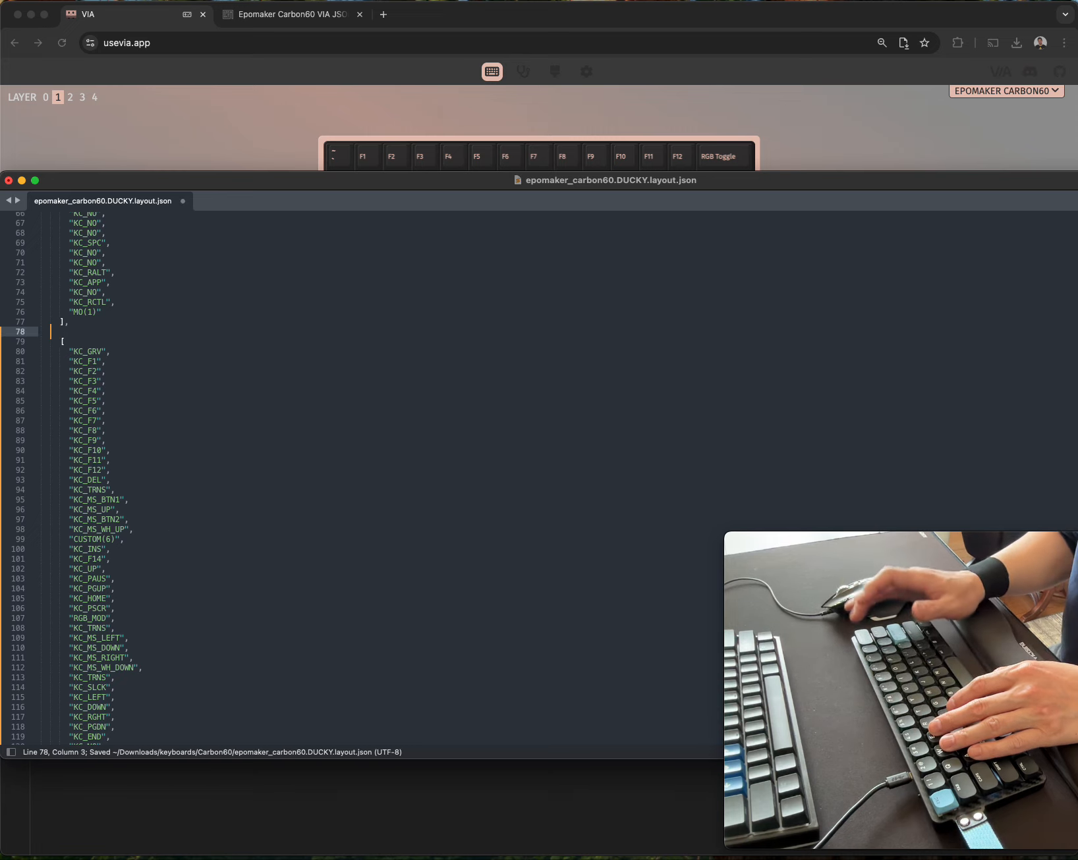
pyautogui.press('BackSpace')
pyautogui.press('BackSpace')
pyautogui.press('super+s')
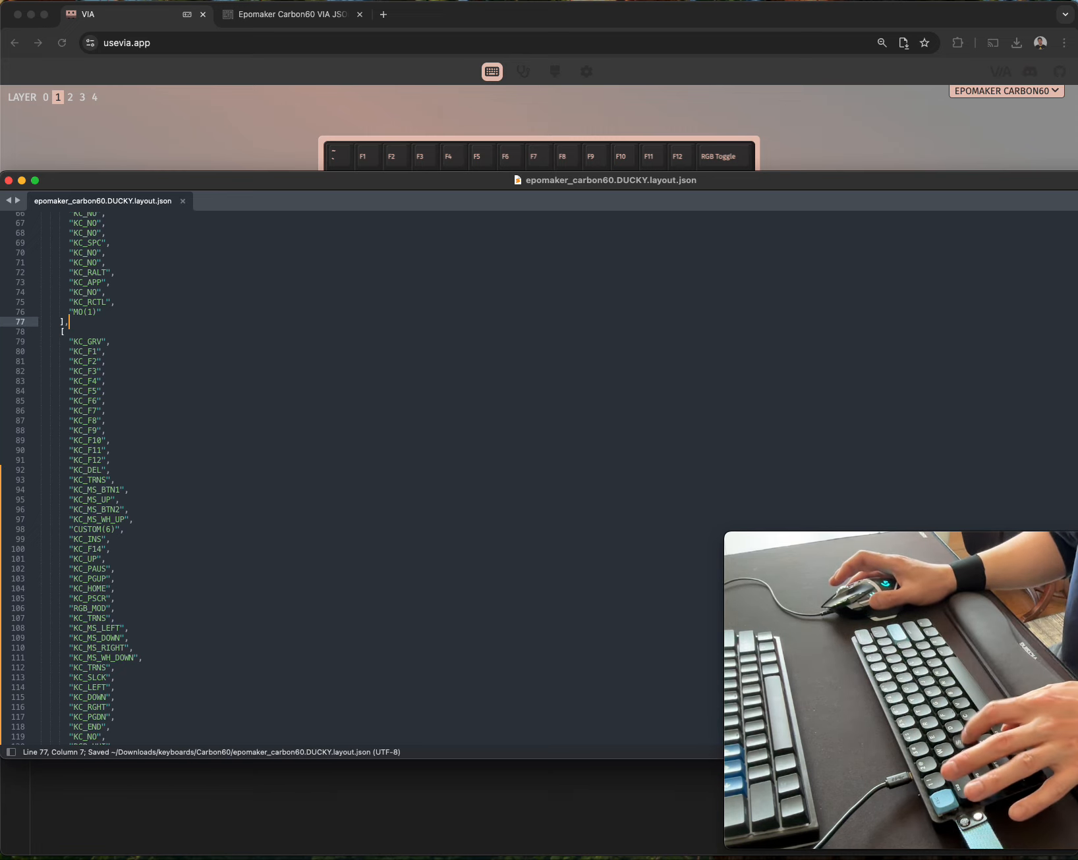
pyautogui.scroll(5, 169, 363)
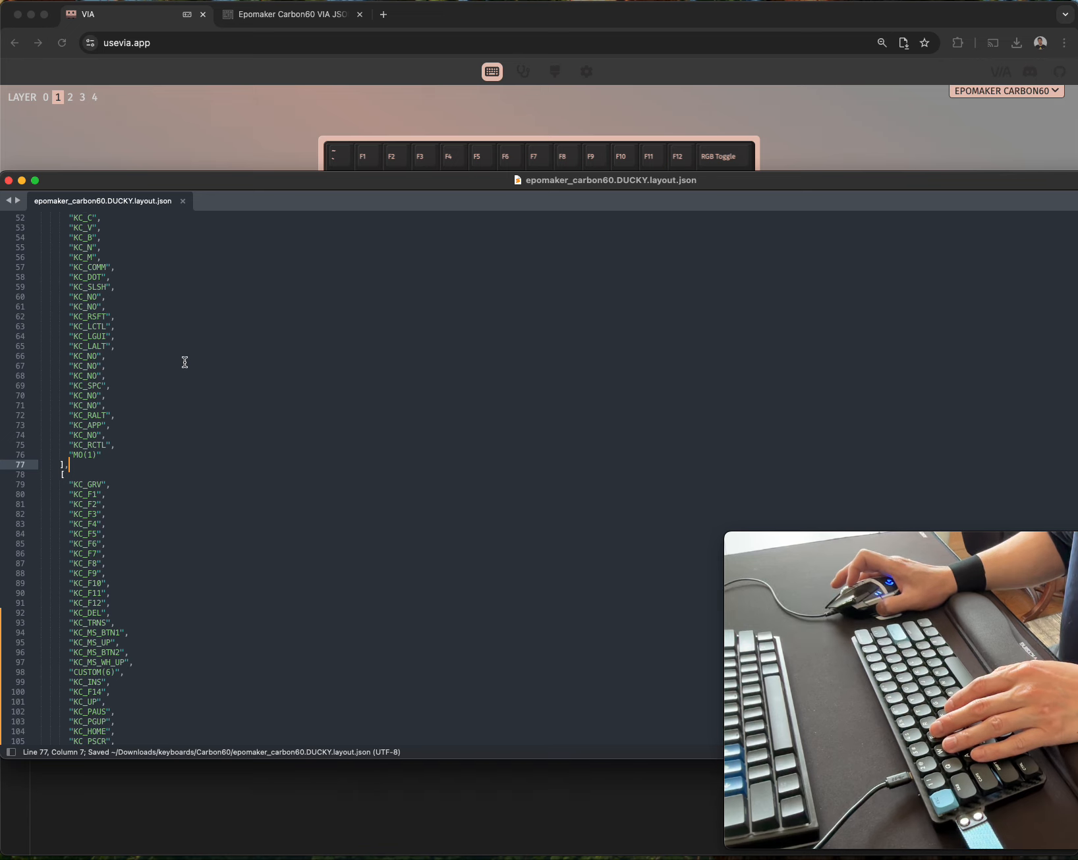
pyautogui.scroll(15, 184, 363)
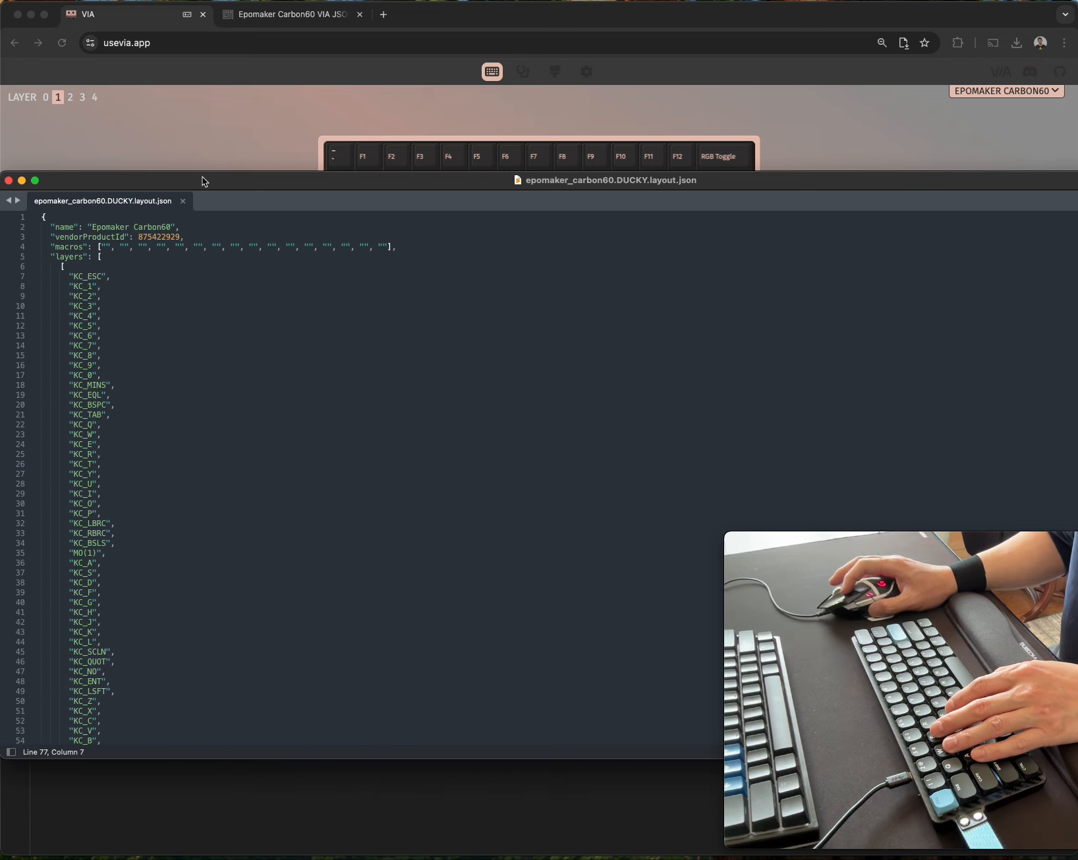
pyautogui.click(416, 436)
pyautogui.press('super+s')
# Switch to VIA and load the saved layout epomaker_carbon60.DUCKY.layout.json from the Carbon60 folder inside keyboards.
pyautogui.click(222, 104)
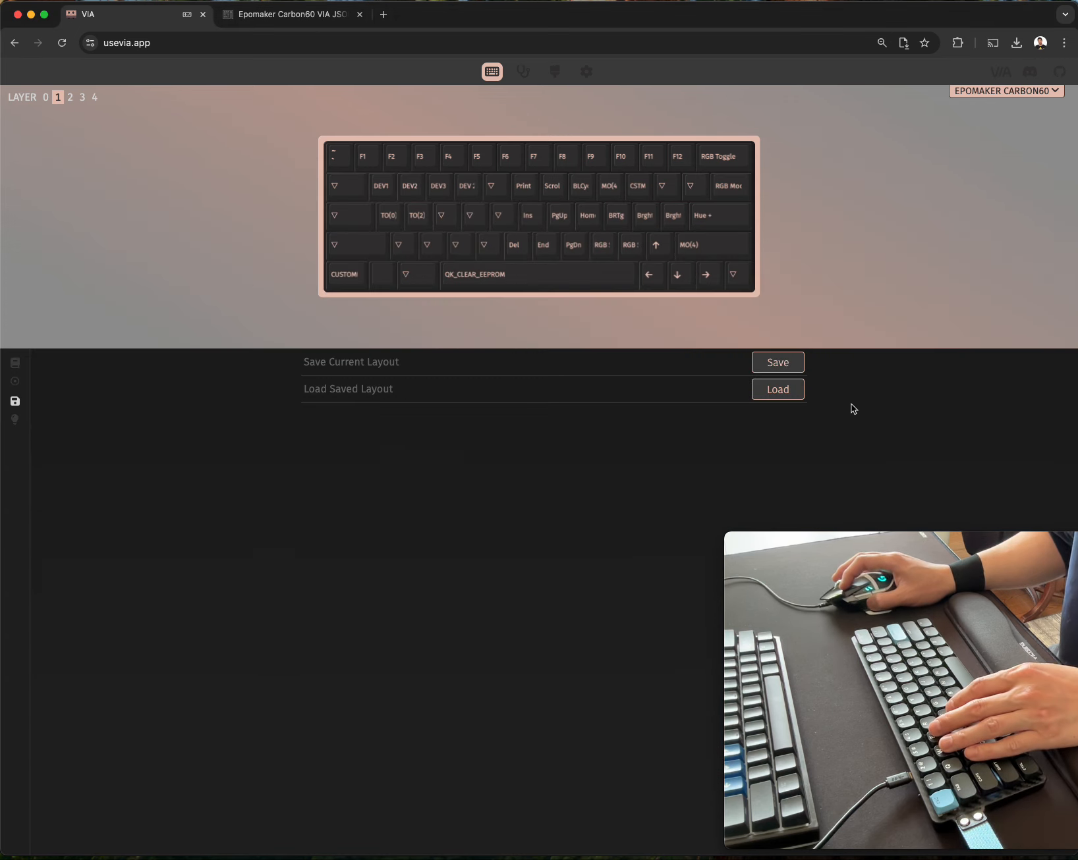
pyautogui.click(770, 391)
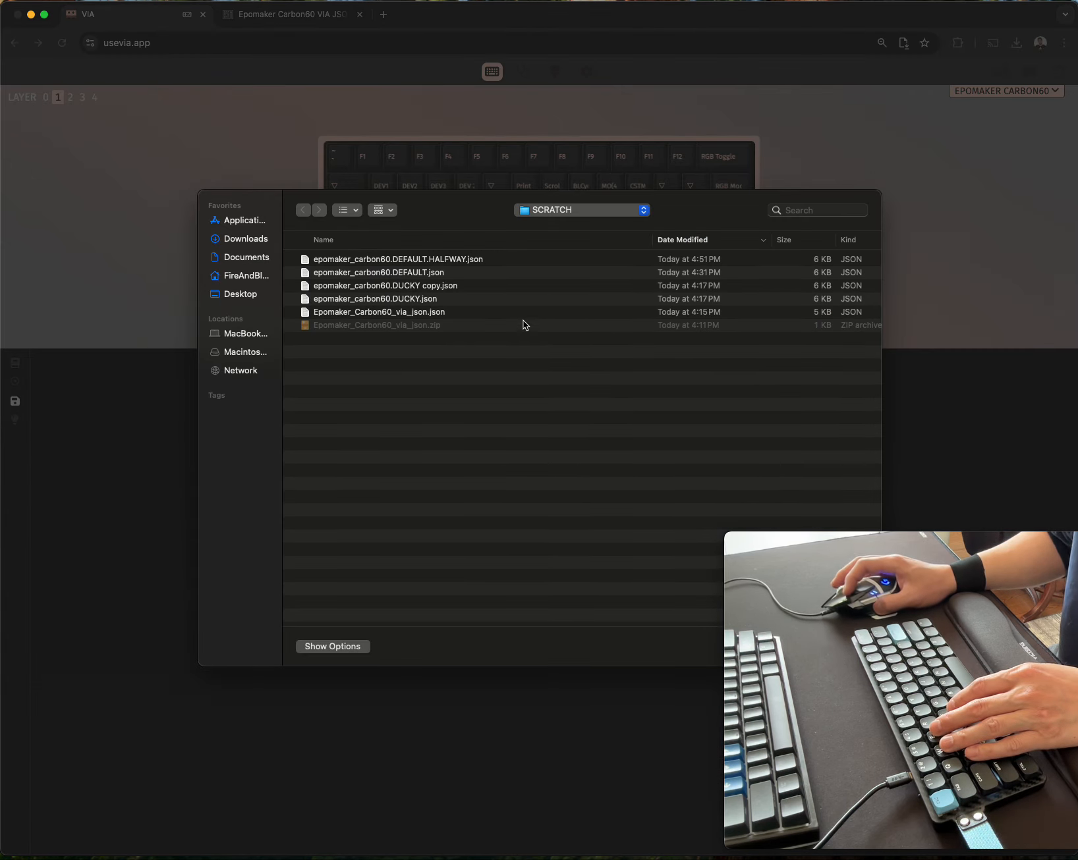
pyautogui.click(532, 210)
pyautogui.click(547, 222)
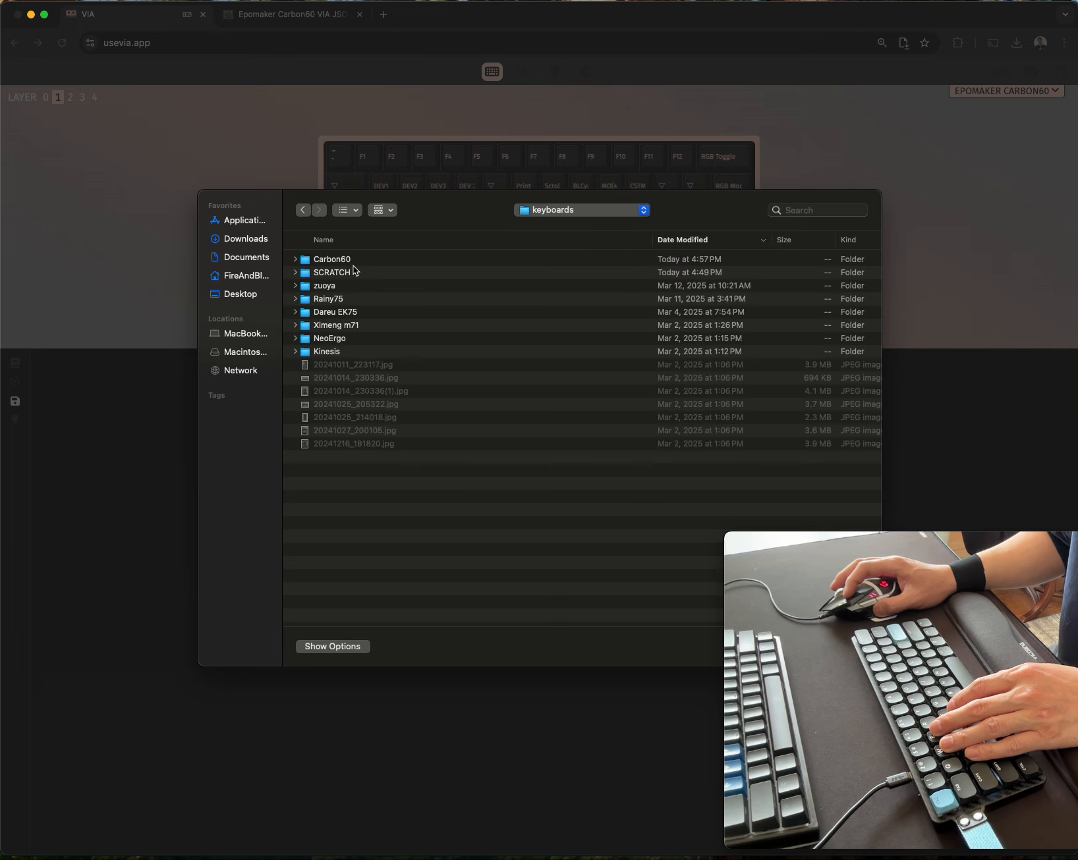
pyautogui.doubleClick(347, 262)
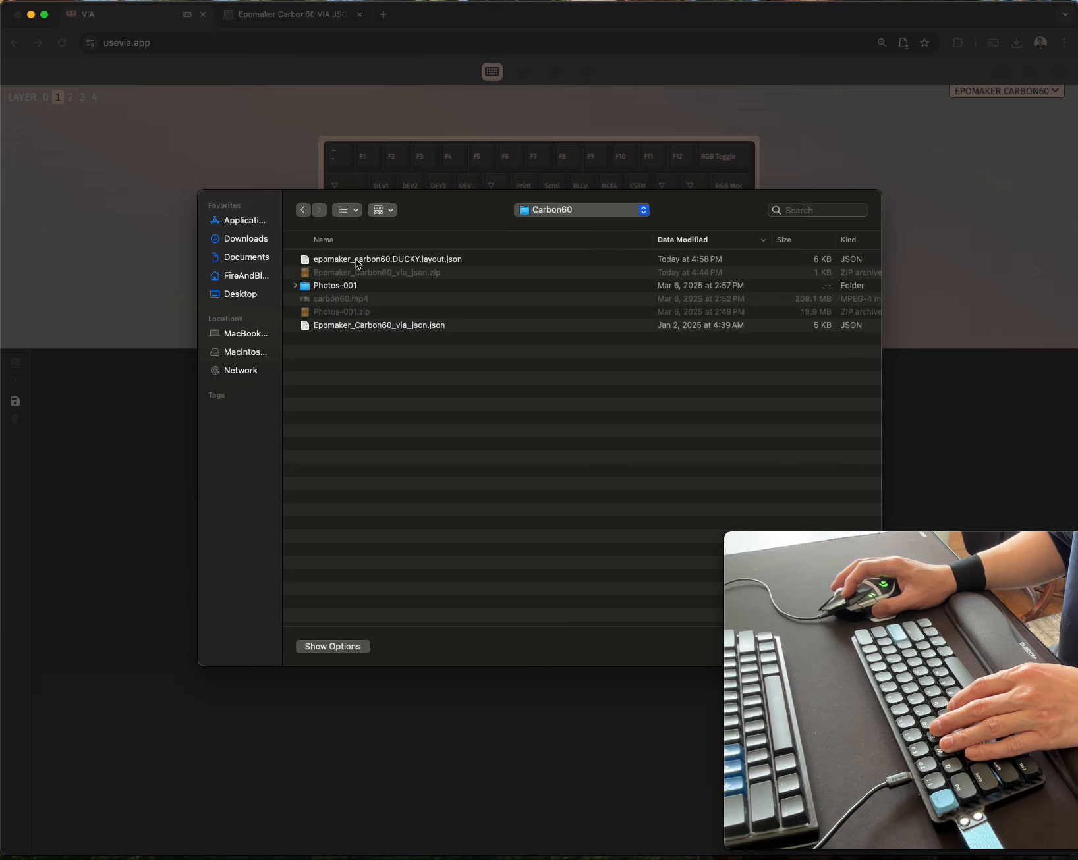
pyautogui.doubleClick(358, 261)
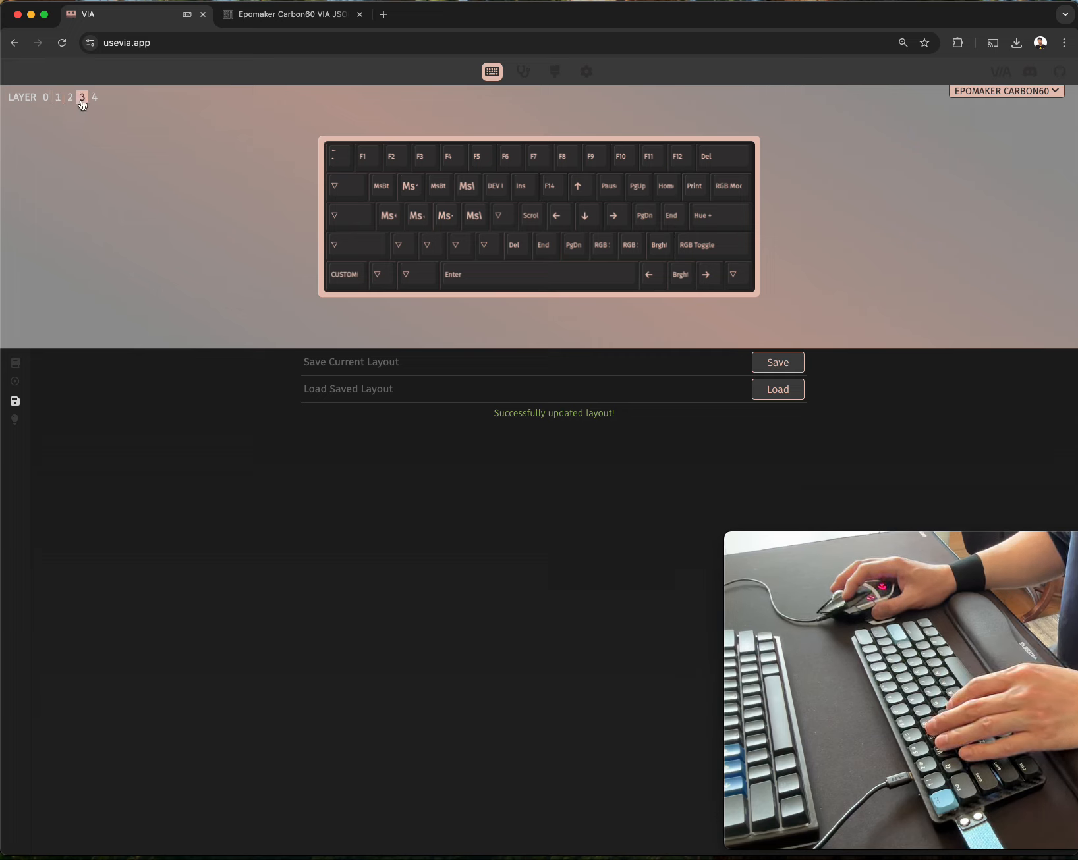
# Review the layer 0 and layer 2 keymaps, and view the Epomaker Carbon60 VIA JSON download page.
pyautogui.click(47, 99)
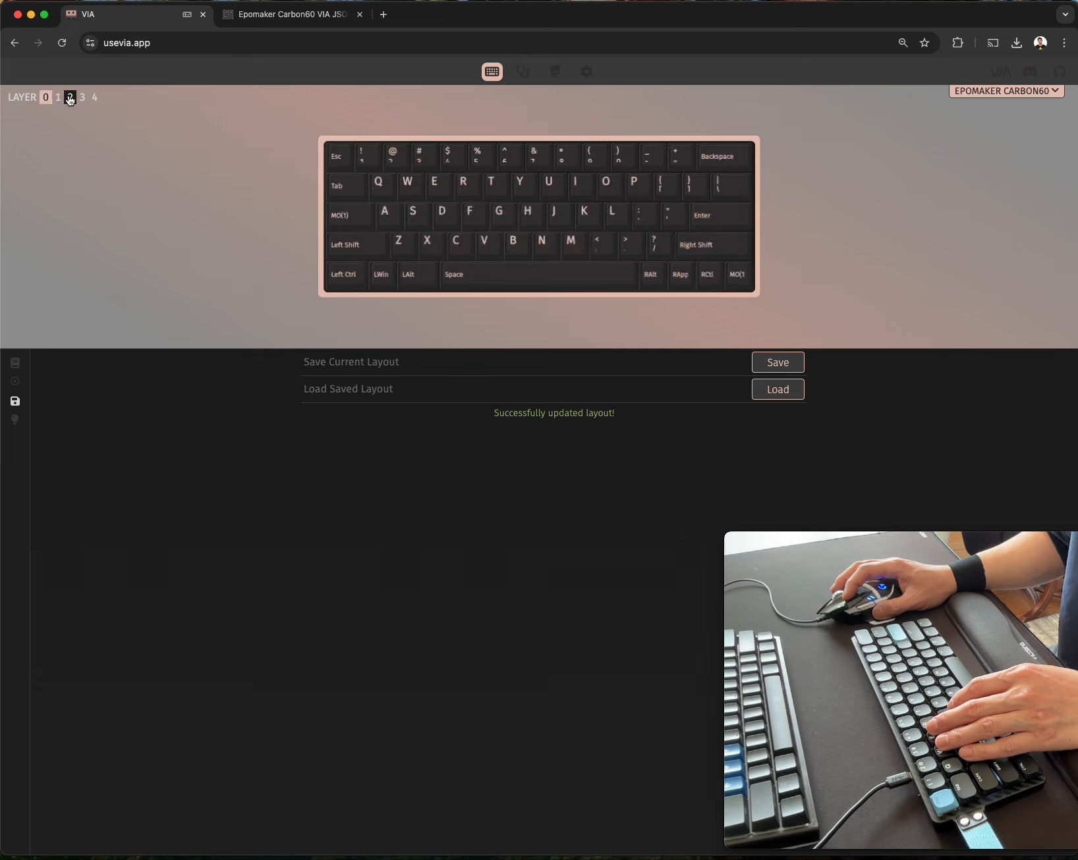
pyautogui.click(68, 98)
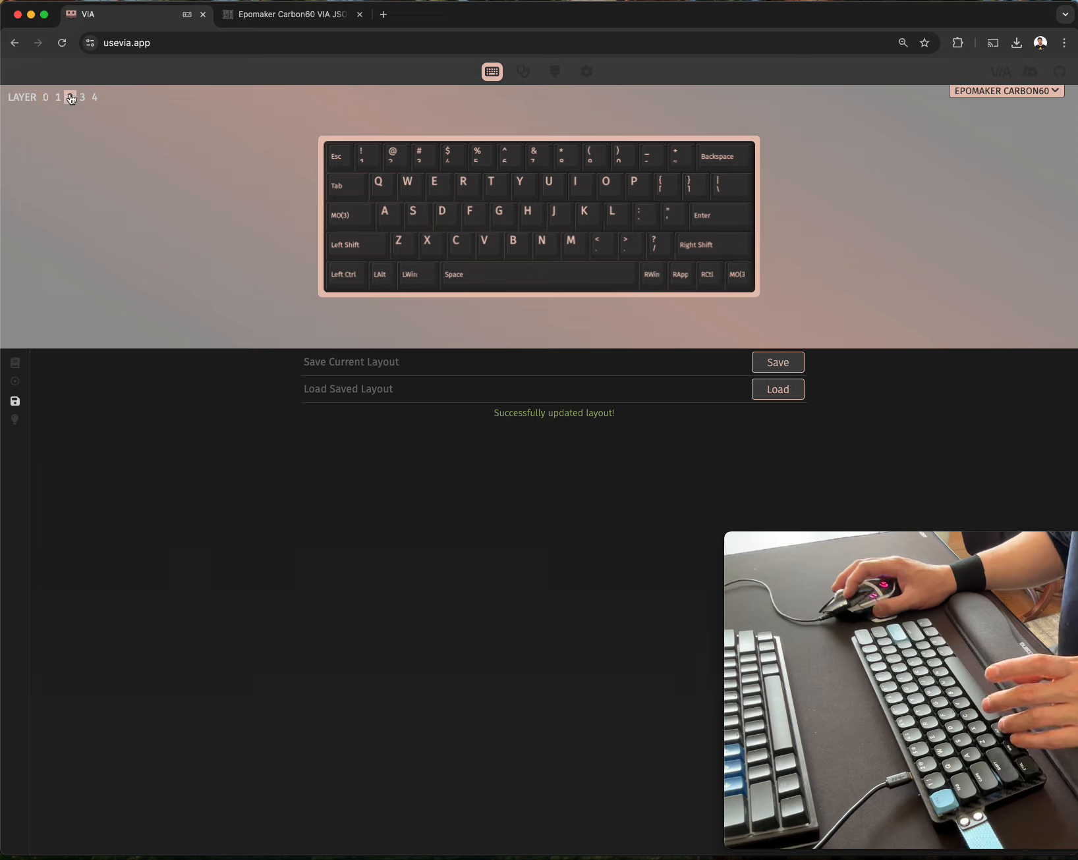
pyautogui.click(17, 365)
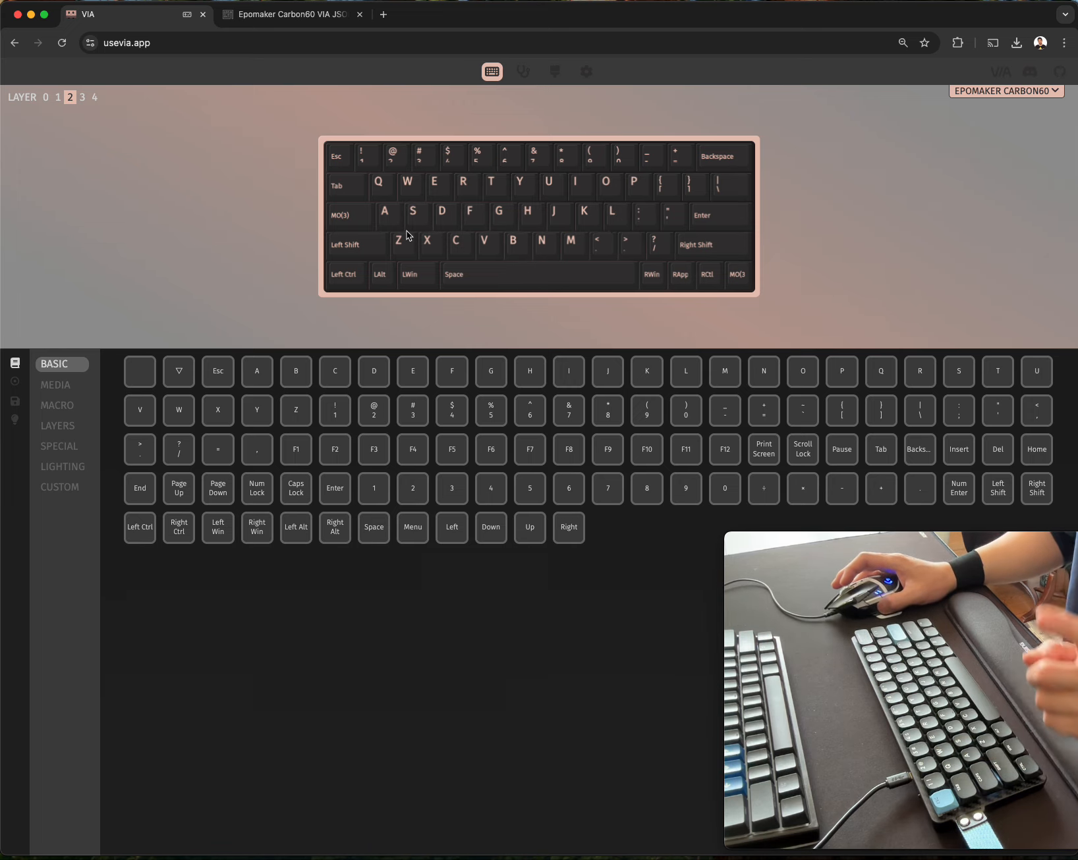
pyautogui.click(266, 18)
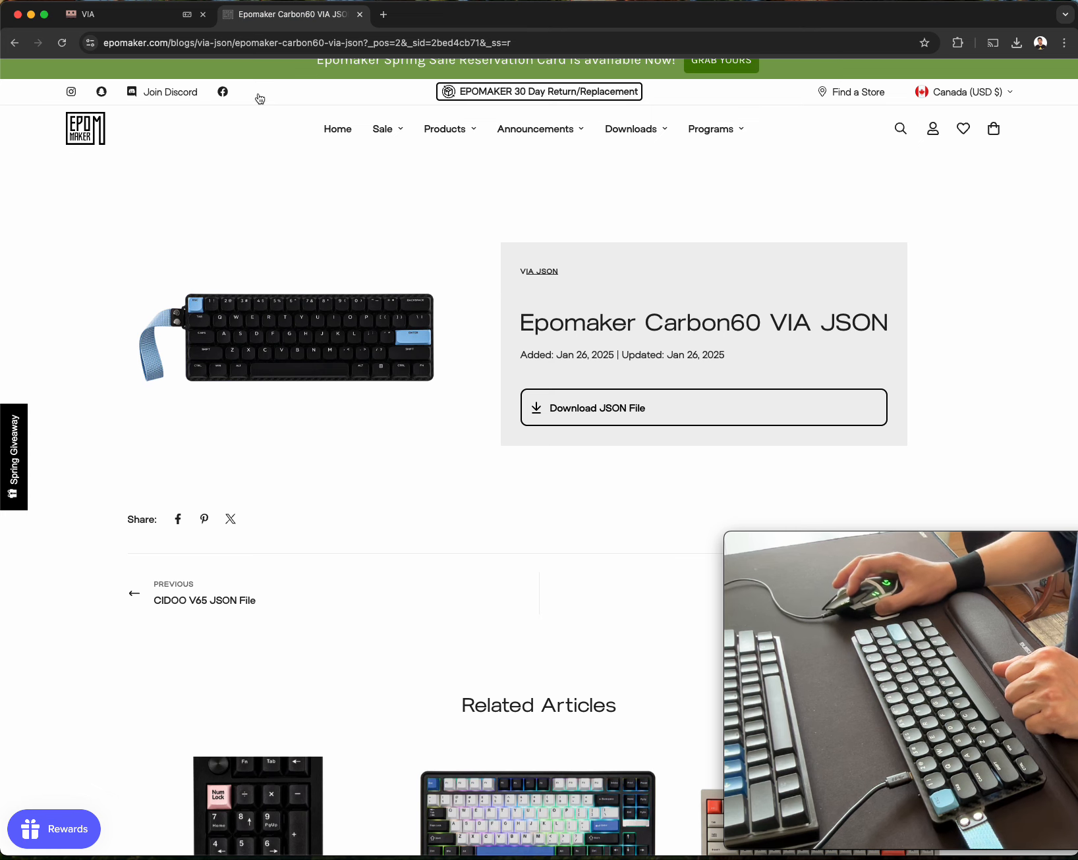
pyautogui.click(158, 19)
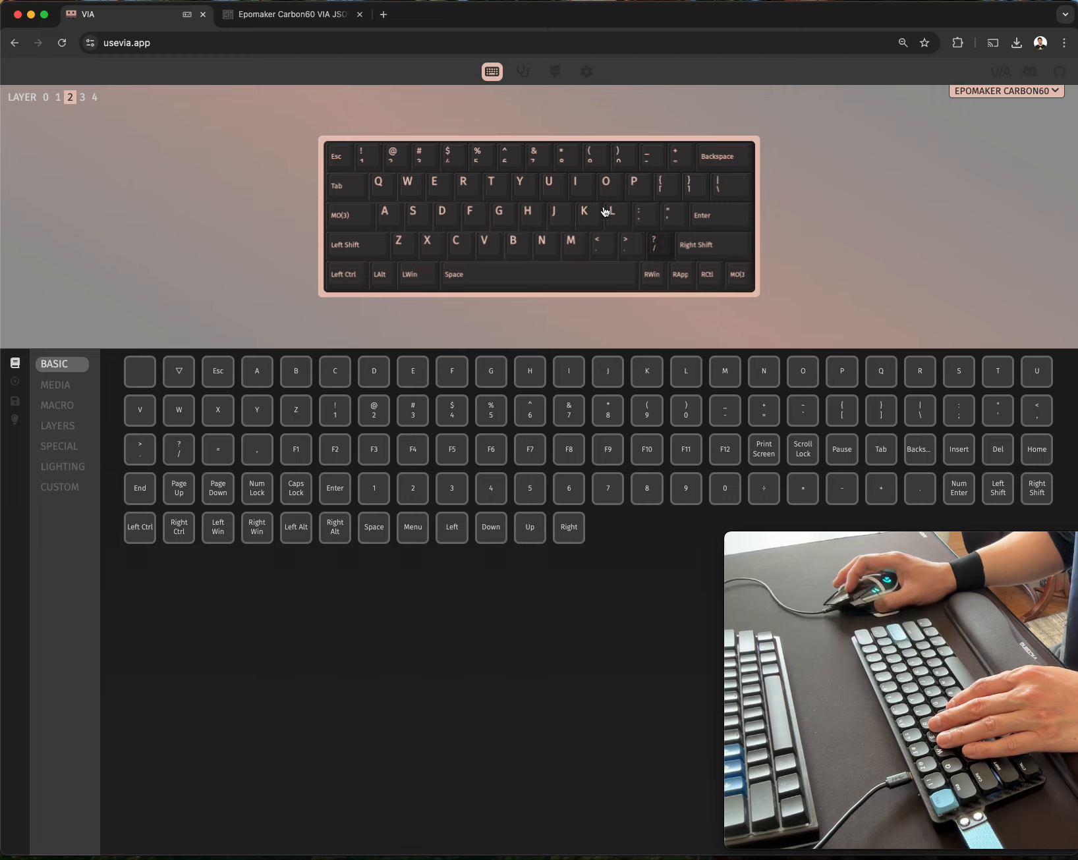
# Examine the key assignments on layers 3 and 4, returning to layer 3.
pyautogui.click(82, 99)
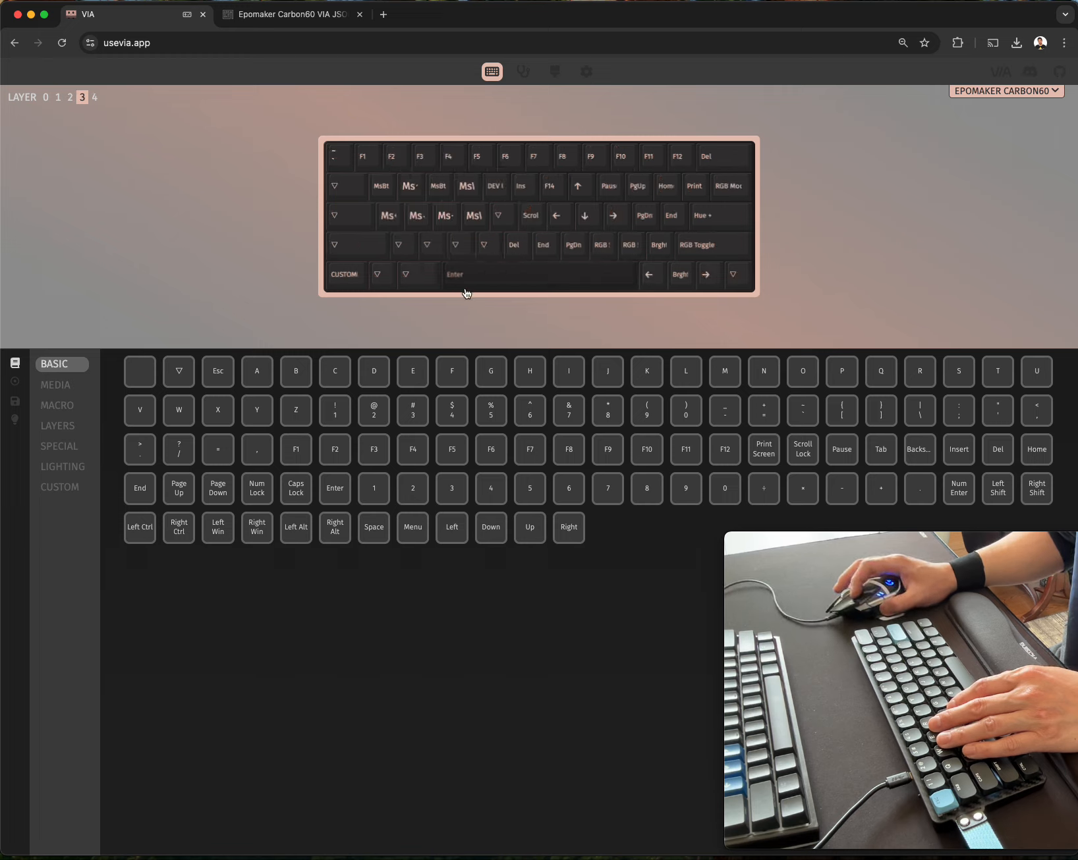
pyautogui.click(95, 99)
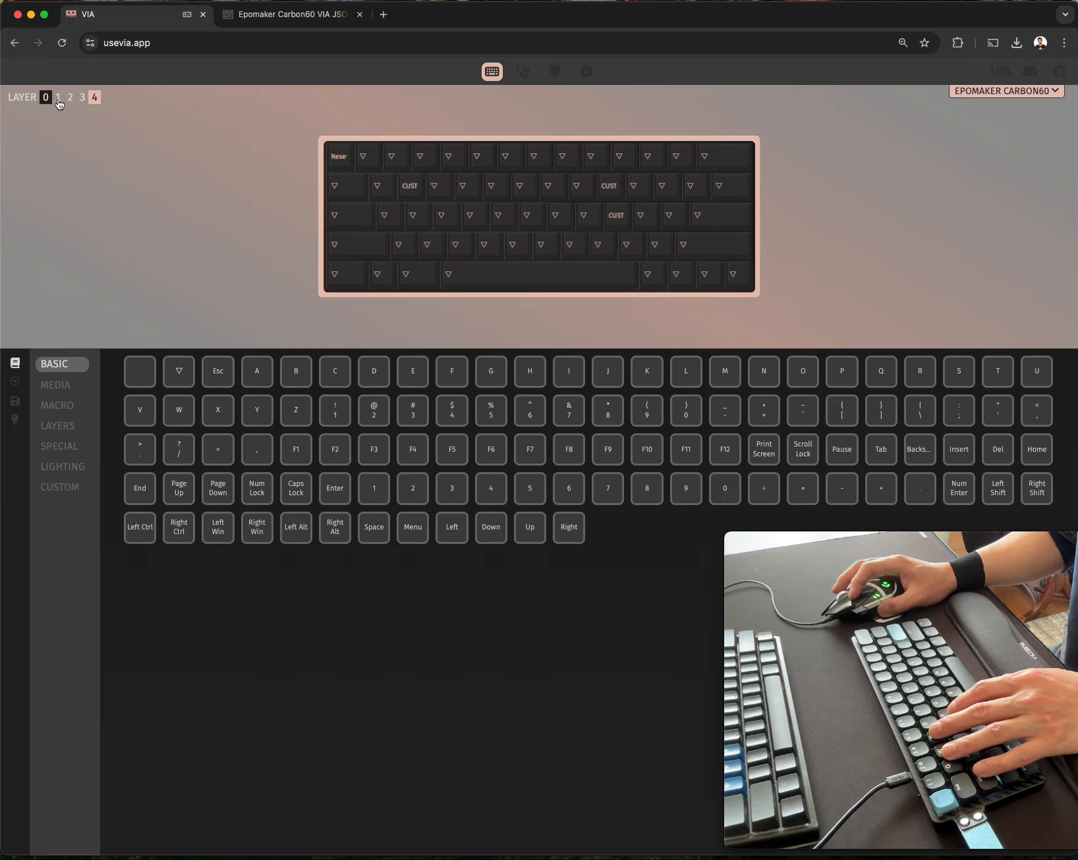
pyautogui.click(82, 99)
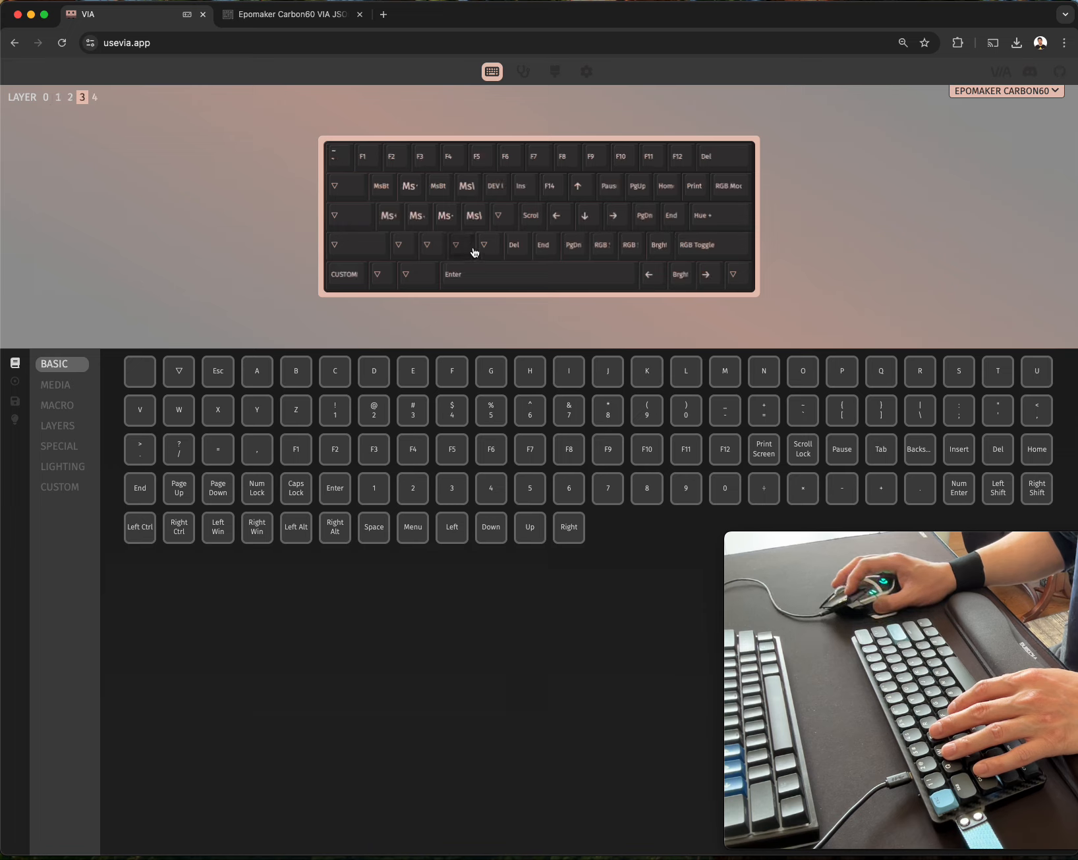